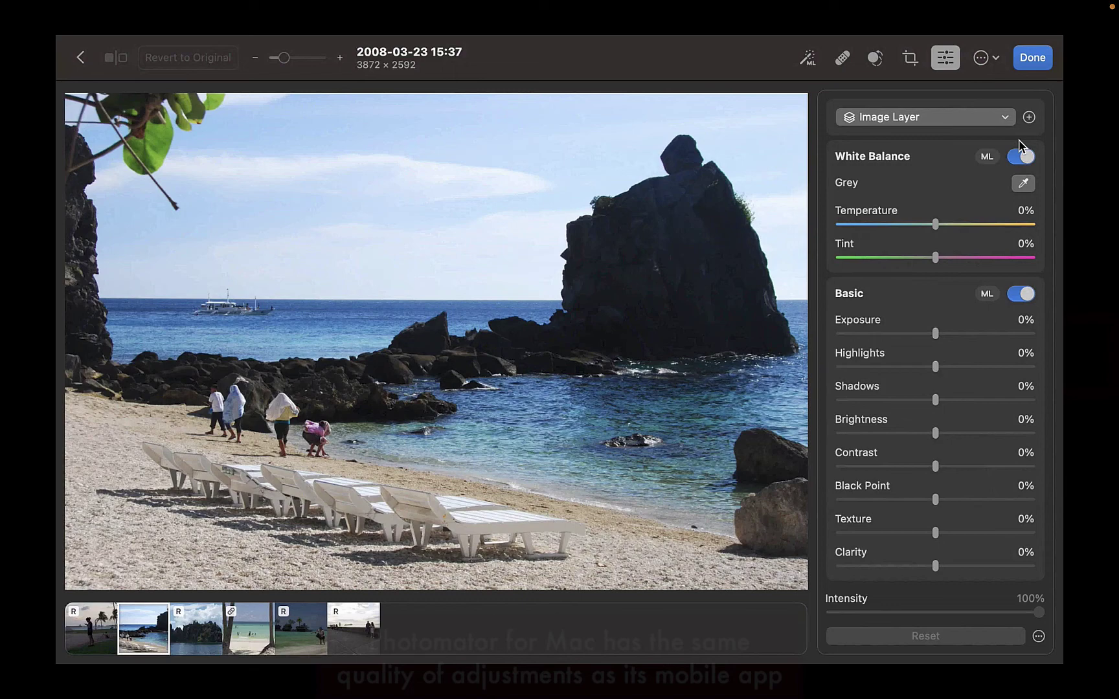
# Darken the skies of the beach and karst photos to -100% Brightness with Sky masks.
pyautogui.click(1029, 116)
pyautogui.click(1015, 189)
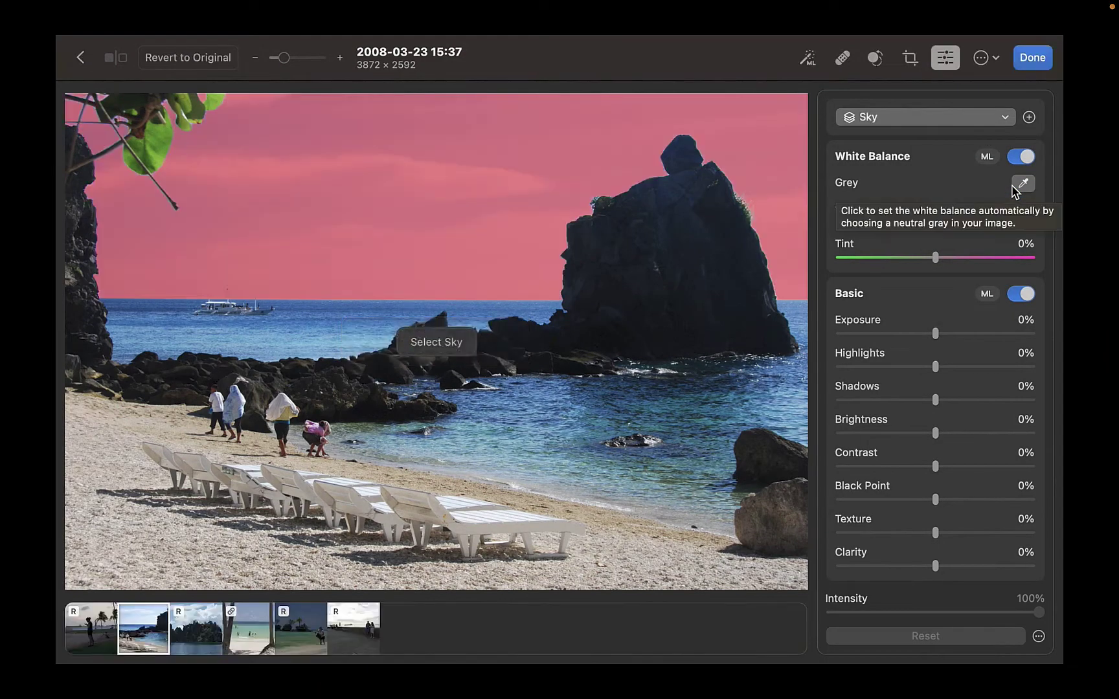
pyautogui.moveTo(936, 433); pyautogui.dragTo(830, 445)
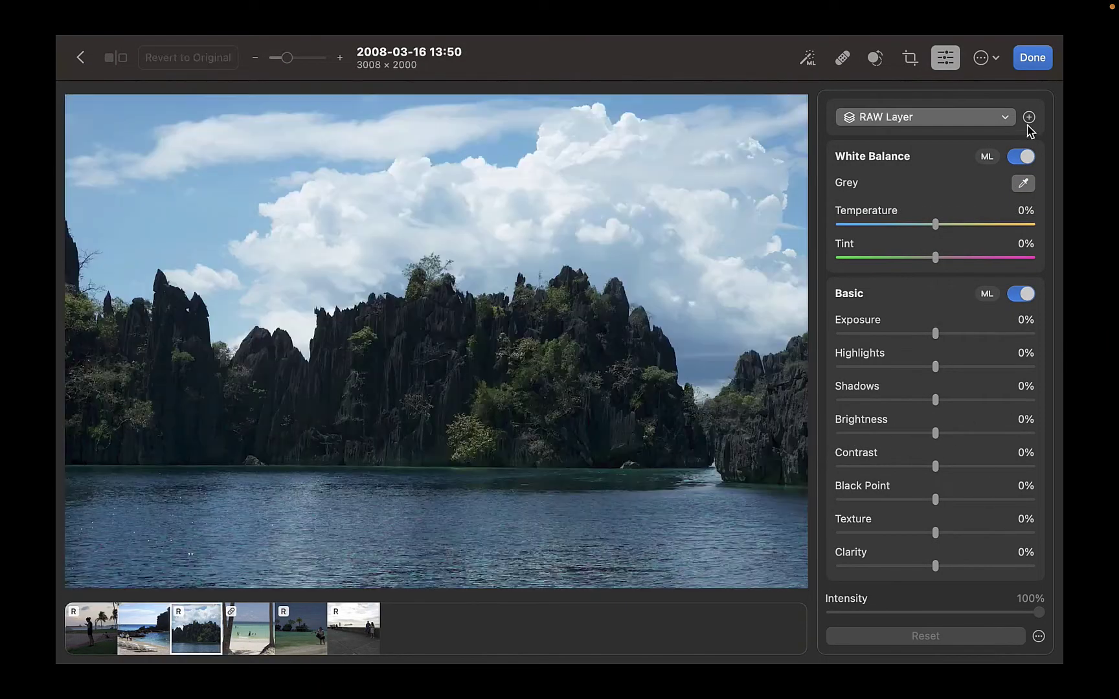
pyautogui.click(1029, 116)
pyautogui.click(1016, 188)
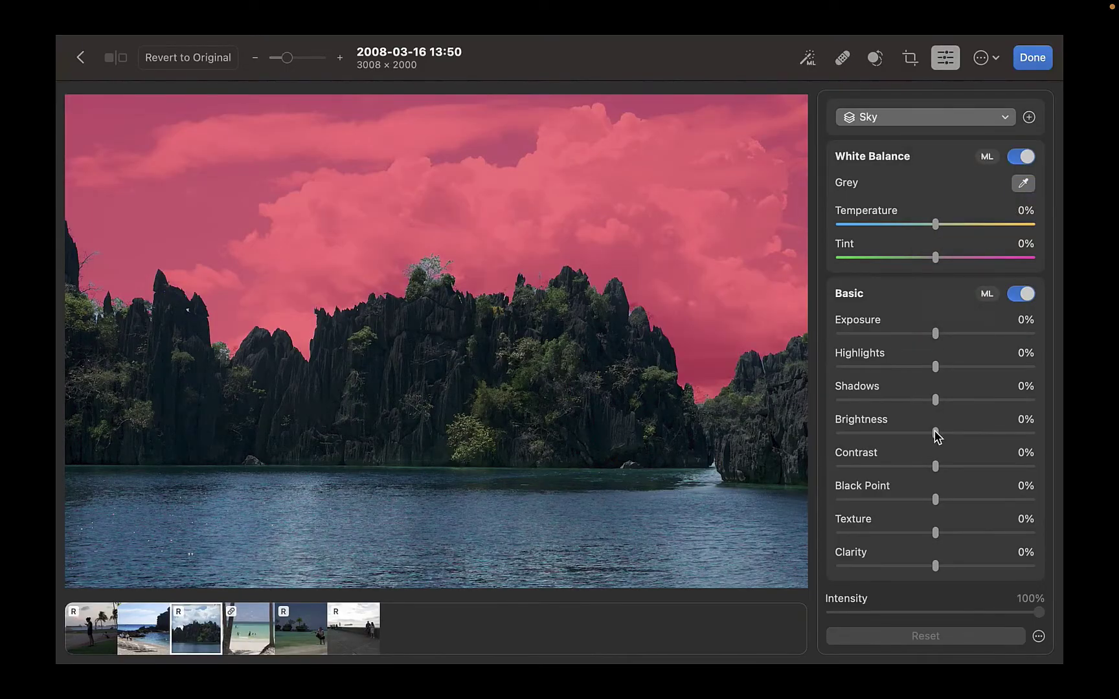
pyautogui.moveTo(936, 436); pyautogui.dragTo(828, 478)
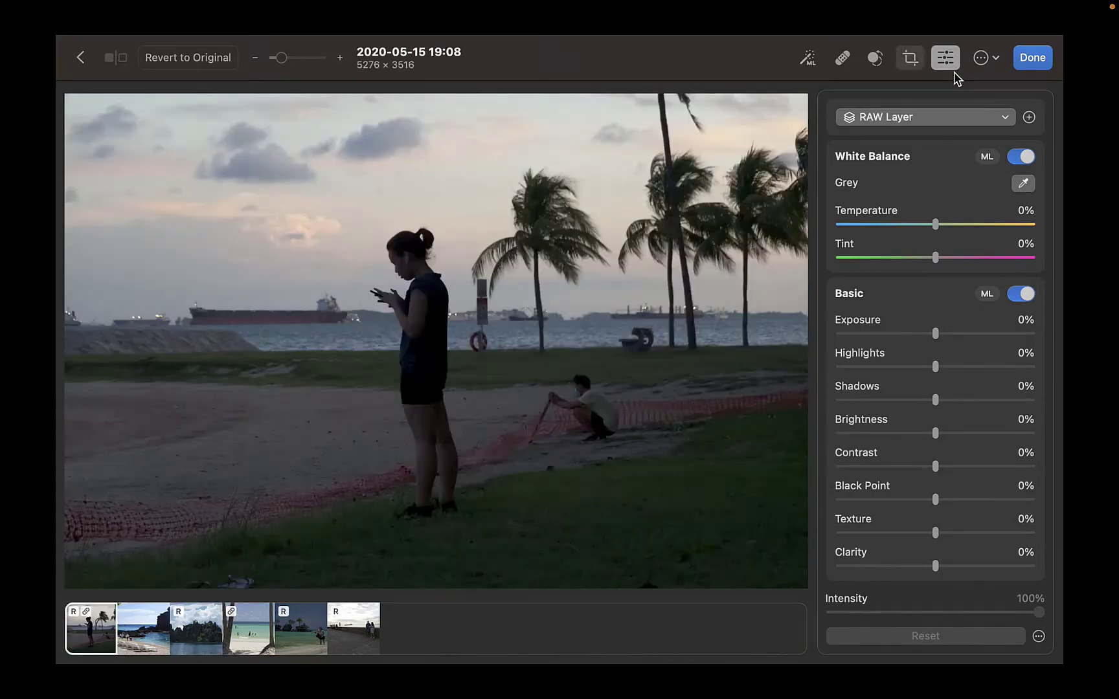
# On the evening beach photo, invert the Sky mask and raise Shadows to 89%.
pyautogui.click(1029, 117)
pyautogui.click(1024, 188)
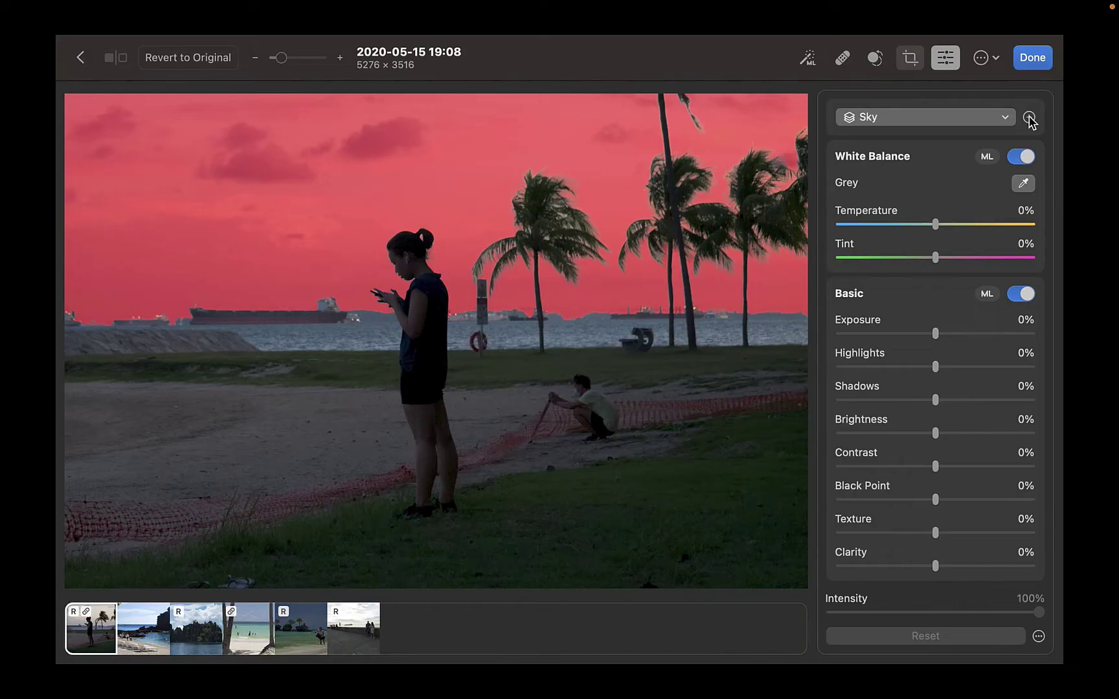
pyautogui.click(1029, 116)
pyautogui.click(944, 125)
pyautogui.click(944, 125)
pyautogui.click(1003, 184)
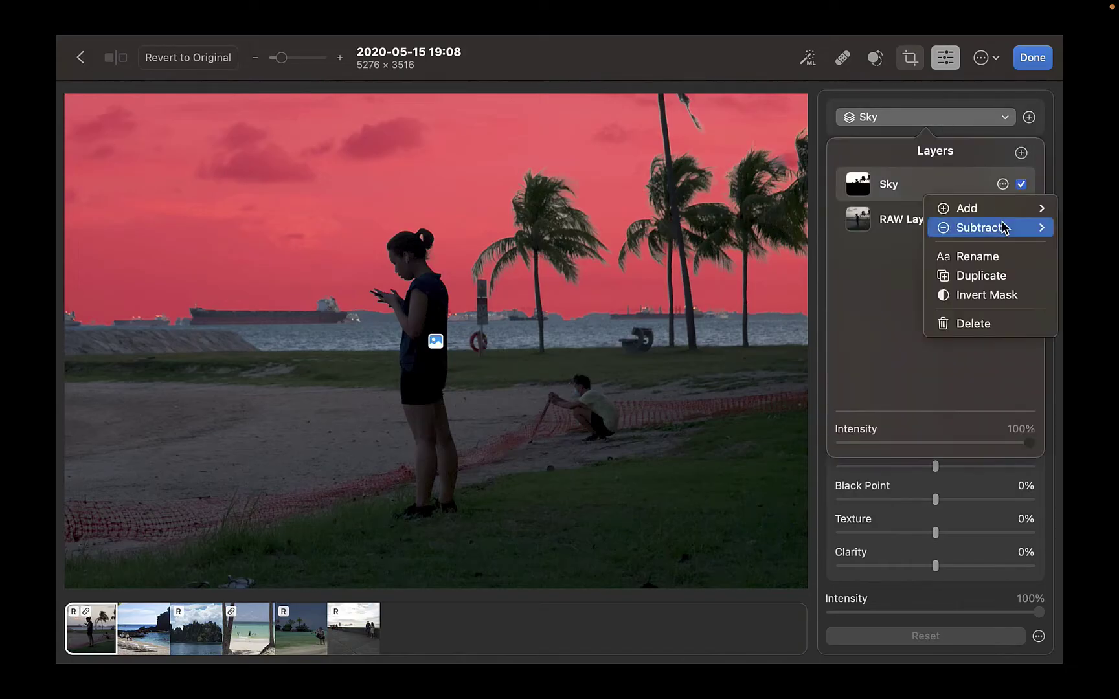
pyautogui.click(1003, 296)
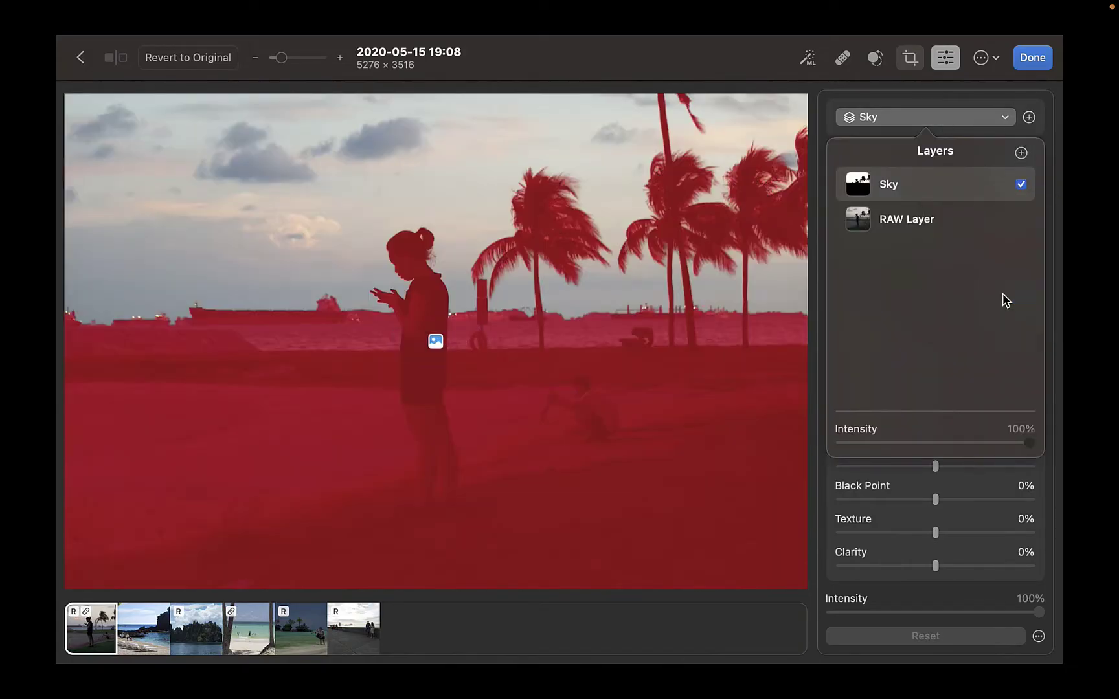
pyautogui.click(933, 120)
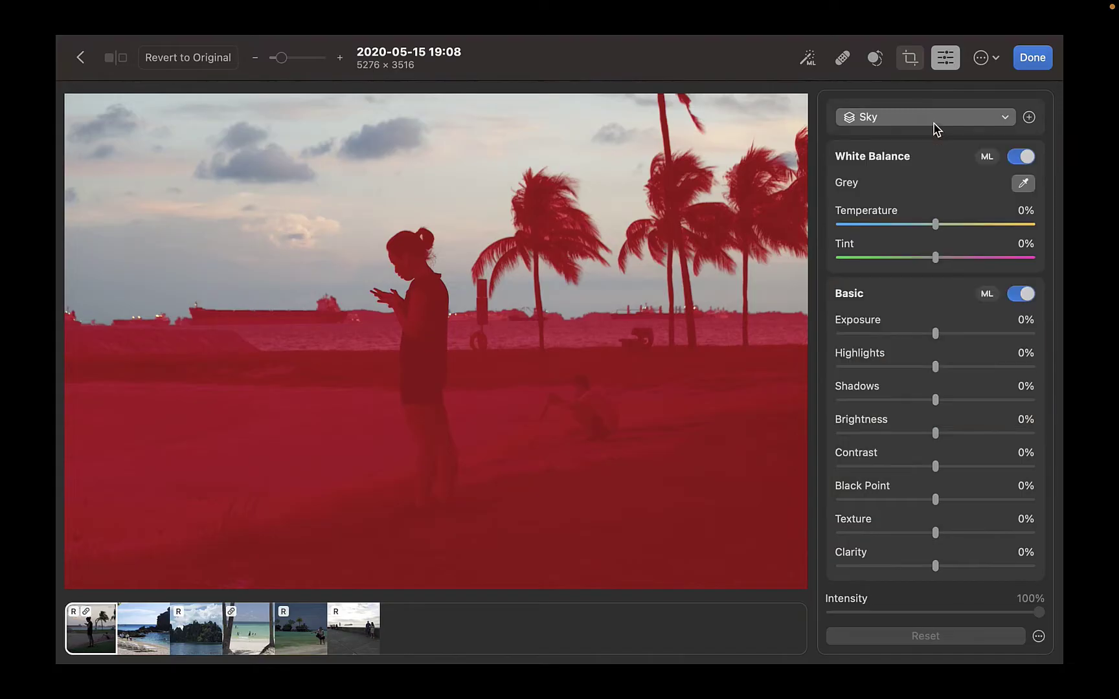
pyautogui.moveTo(945, 402); pyautogui.dragTo(1022, 414)
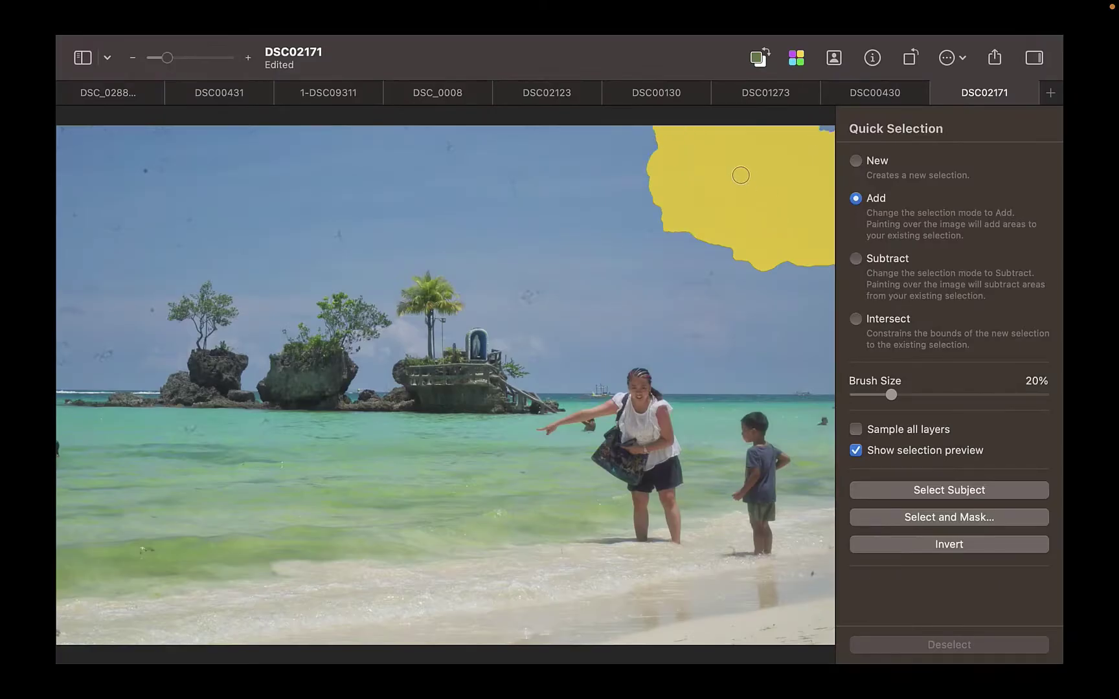
pyautogui.moveTo(739, 174)
pyautogui.mouseDown()
pyautogui.moveTo(482, 148)
pyautogui.moveTo(153, 154)
pyautogui.moveTo(106, 198)
pyautogui.moveTo(97, 288)
pyautogui.moveTo(124, 352)
pyautogui.moveTo(187, 244)
pyautogui.moveTo(285, 257)
pyautogui.moveTo(386, 240)
pyautogui.moveTo(512, 249)
pyautogui.moveTo(801, 303)
pyautogui.moveTo(728, 346)
pyautogui.moveTo(654, 327)
pyautogui.moveTo(589, 349)
pyautogui.moveTo(530, 317)
pyautogui.mouseUp()
# Brush the sky between the rocks, left of the trees and around the flag into the selection.
pyautogui.moveTo(415, 314)
pyautogui.mouseDown()
pyautogui.moveTo(391, 331)
pyautogui.moveTo(373, 382)
pyautogui.mouseUp()
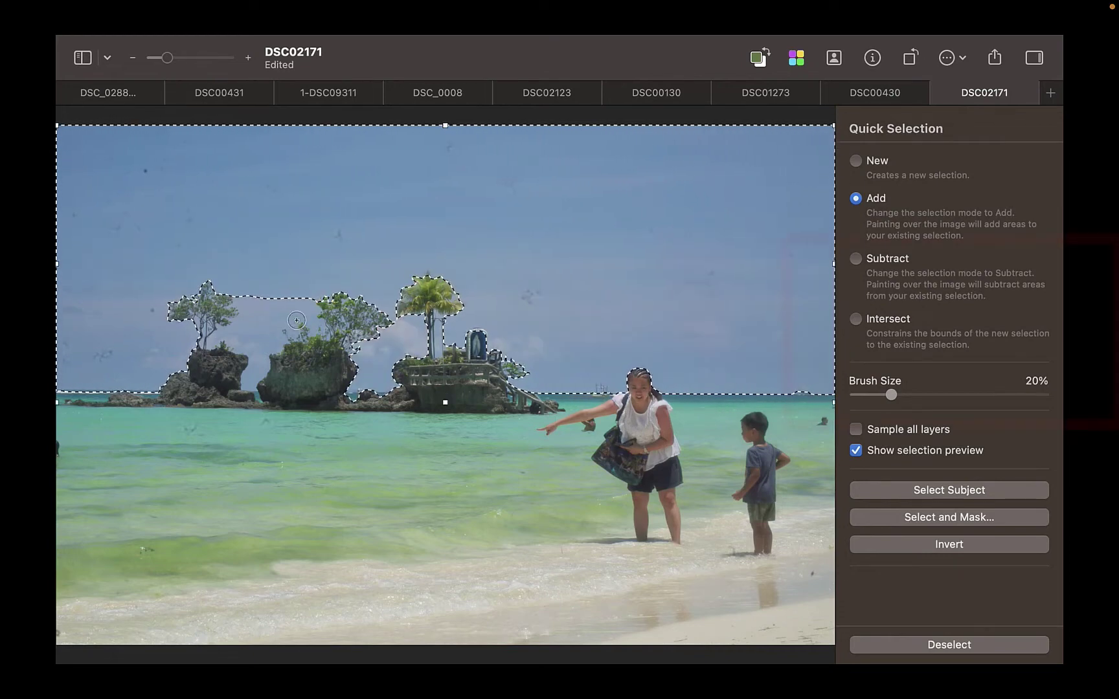
pyautogui.moveTo(246, 333)
pyautogui.mouseDown()
pyautogui.moveTo(293, 307)
pyautogui.moveTo(256, 382)
pyautogui.mouseUp()
pyautogui.scroll(5, 388, 323)
pyautogui.moveTo(415, 298)
pyautogui.mouseDown()
pyautogui.moveTo(414, 414)
pyautogui.moveTo(392, 337)
pyautogui.moveTo(398, 272)
pyautogui.moveTo(397, 291)
pyautogui.mouseUp()
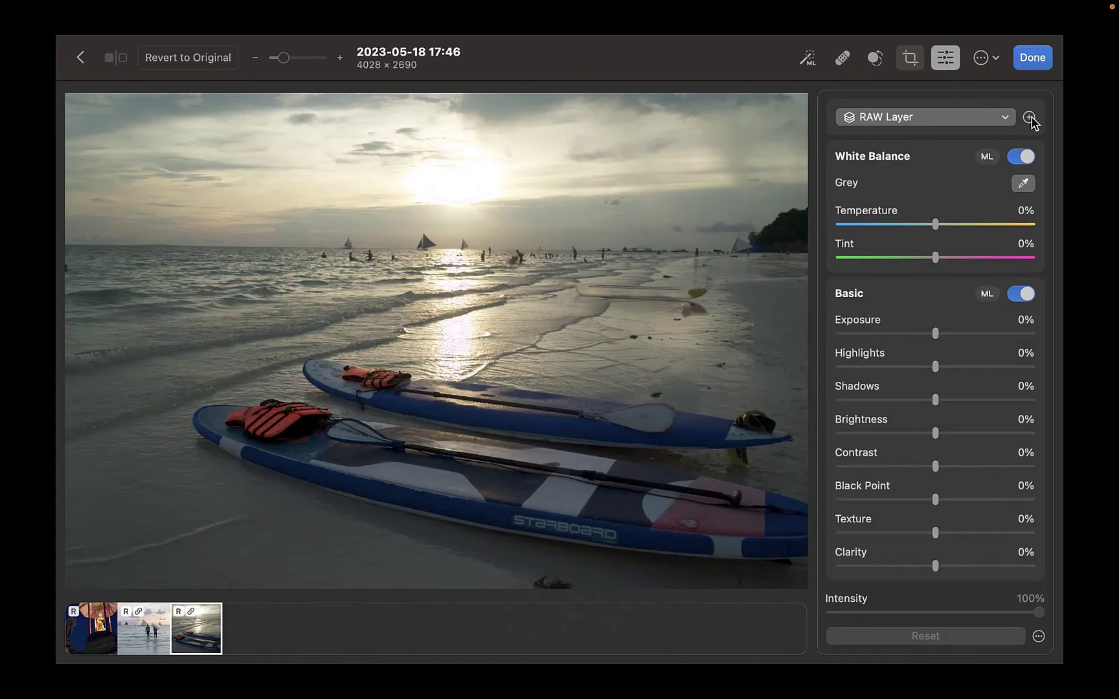
# Add a Linear Gradient layer pulled up to the horizon and set Brightness to -56%.
pyautogui.click(1030, 117)
pyautogui.click(1013, 259)
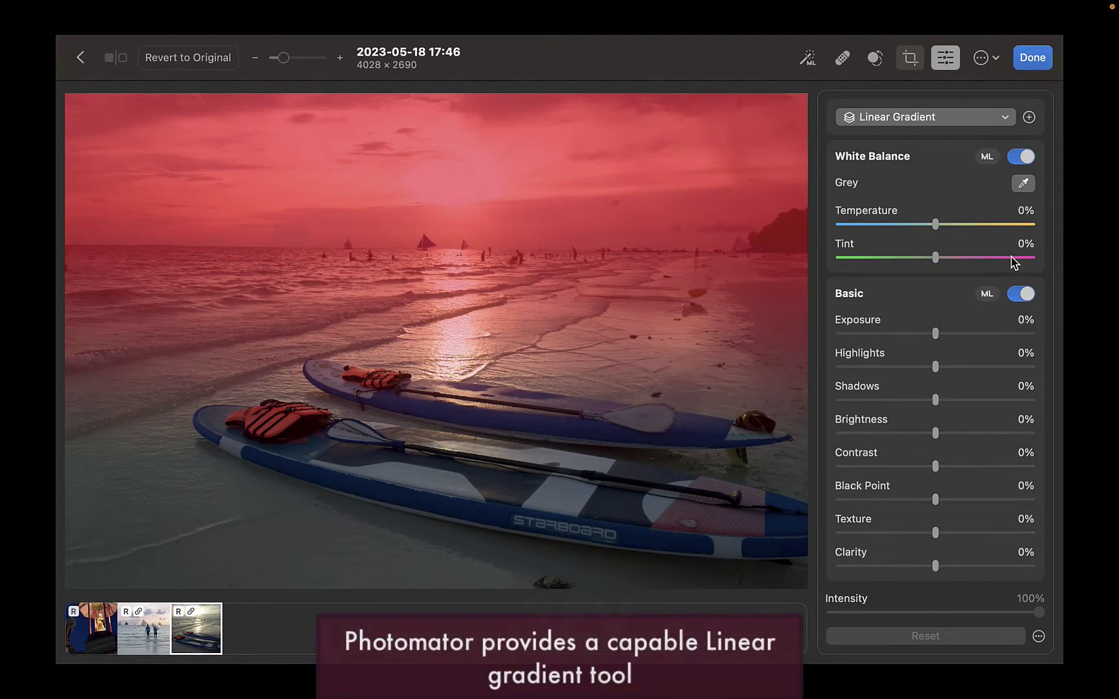
pyautogui.moveTo(431, 444)
pyautogui.moveTo(429, 465); pyautogui.dragTo(431, 308)
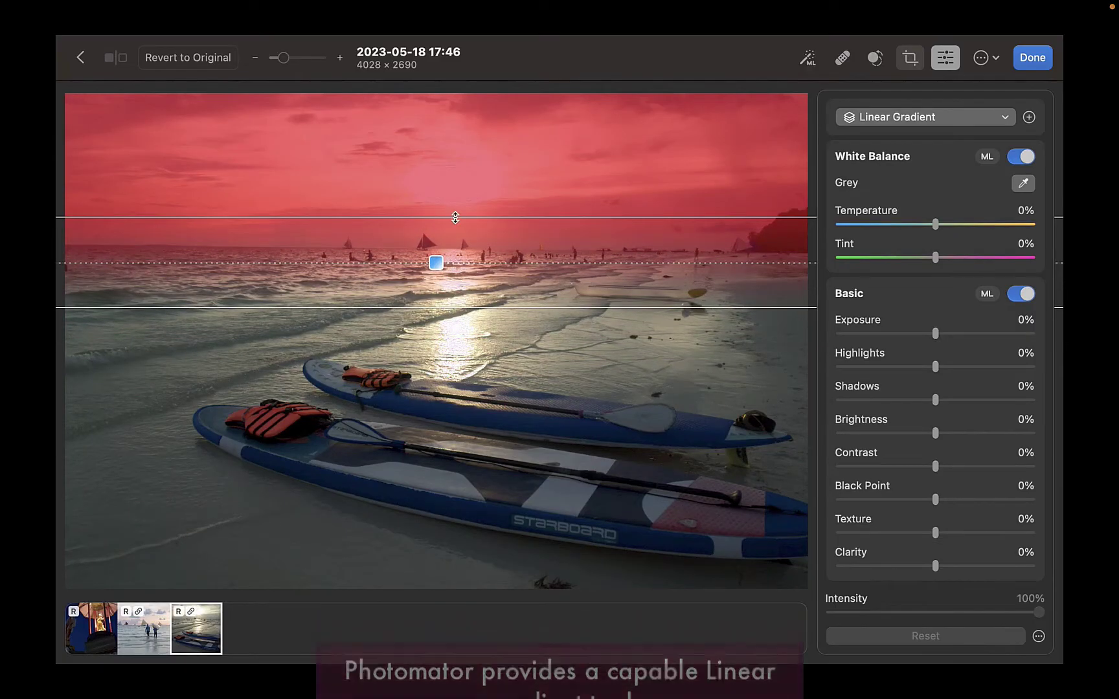
pyautogui.moveTo(455, 216); pyautogui.dragTo(455, 182)
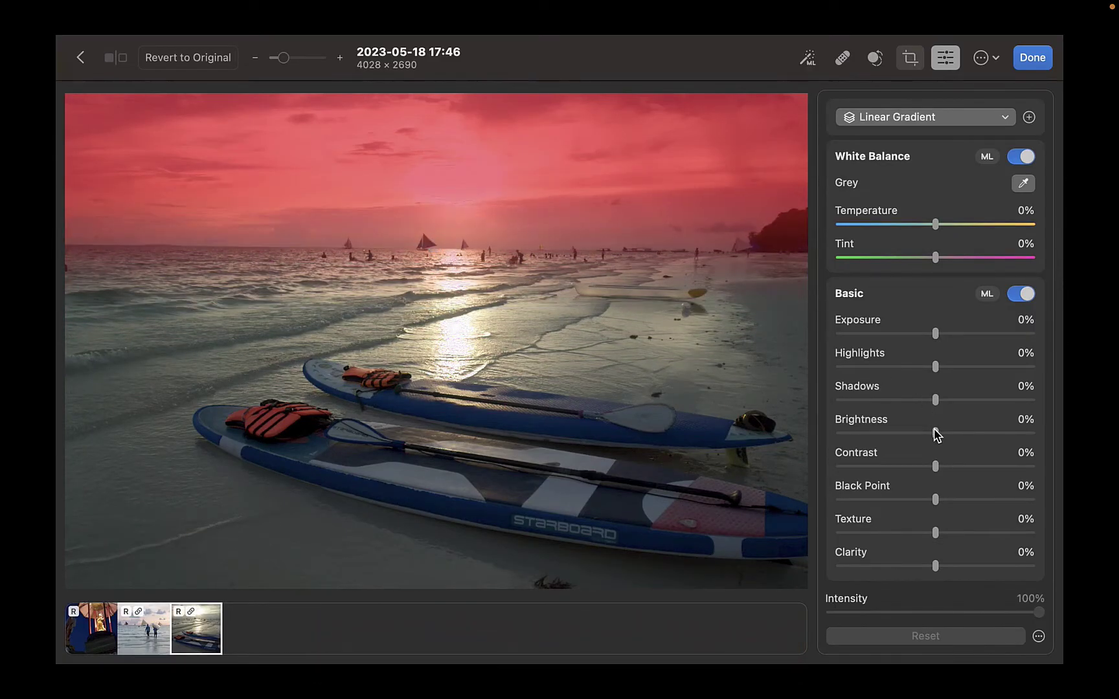
pyautogui.moveTo(936, 433); pyautogui.dragTo(879, 464)
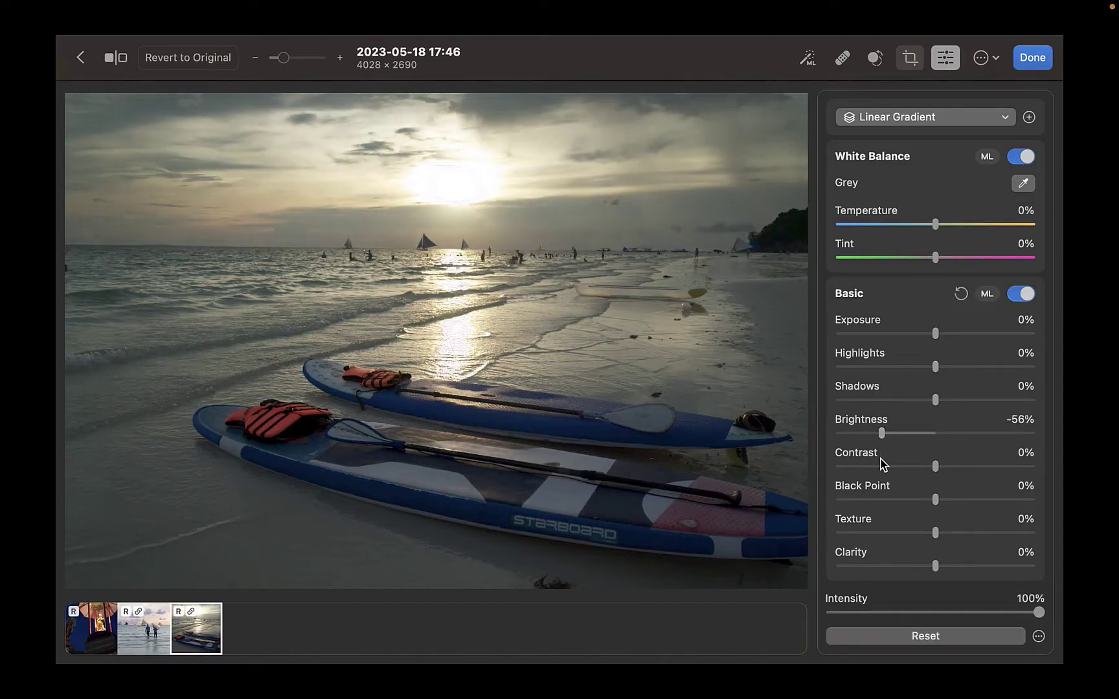
# Add a flattened, tilted Radial Gradient over the paddleboards and brighten it to 38%.
pyautogui.click(1029, 118)
pyautogui.click(979, 277)
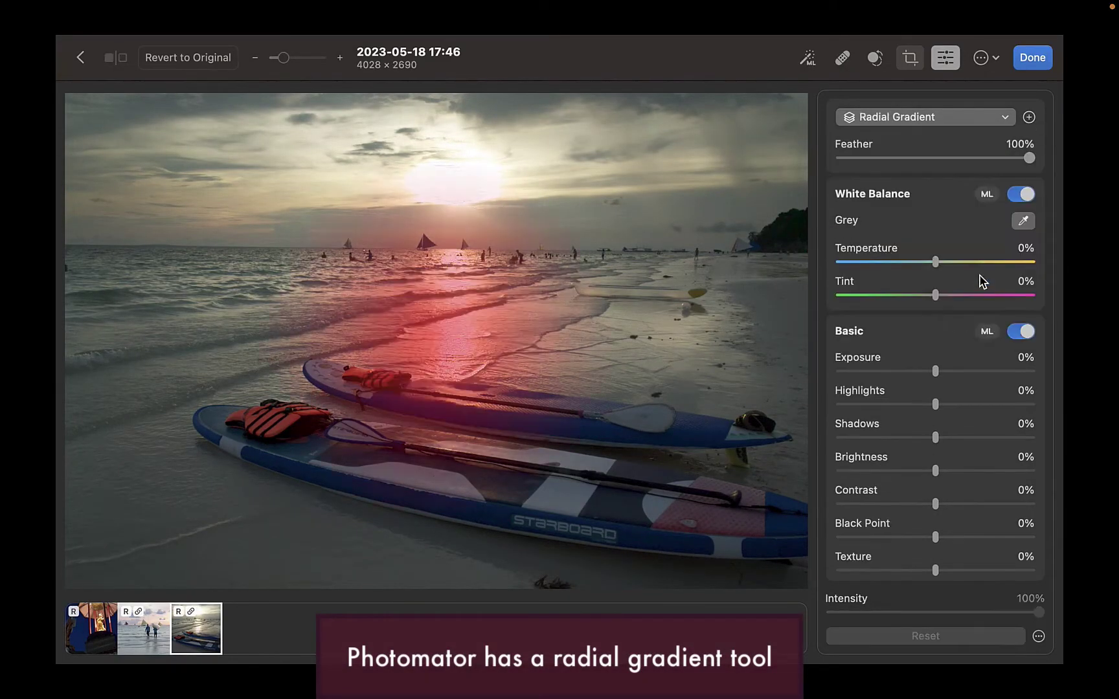
pyautogui.moveTo(572, 343); pyautogui.dragTo(753, 341)
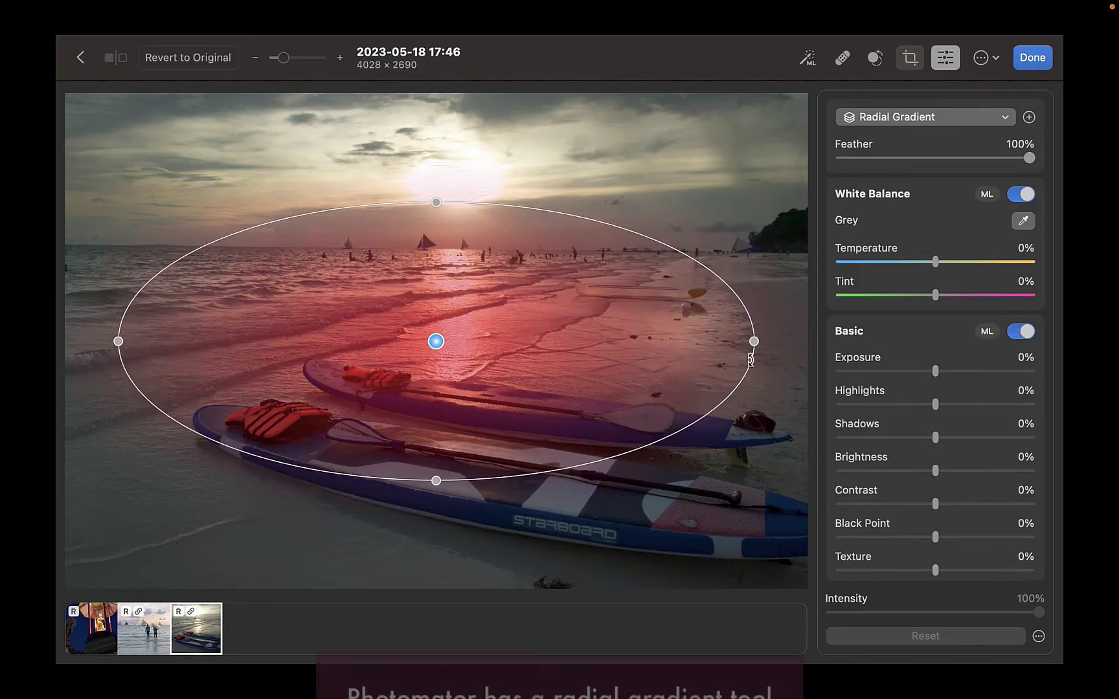
pyautogui.moveTo(437, 202); pyautogui.dragTo(431, 259)
pyautogui.moveTo(746, 385); pyautogui.dragTo(700, 440)
pyautogui.moveTo(436, 342); pyautogui.dragTo(512, 449)
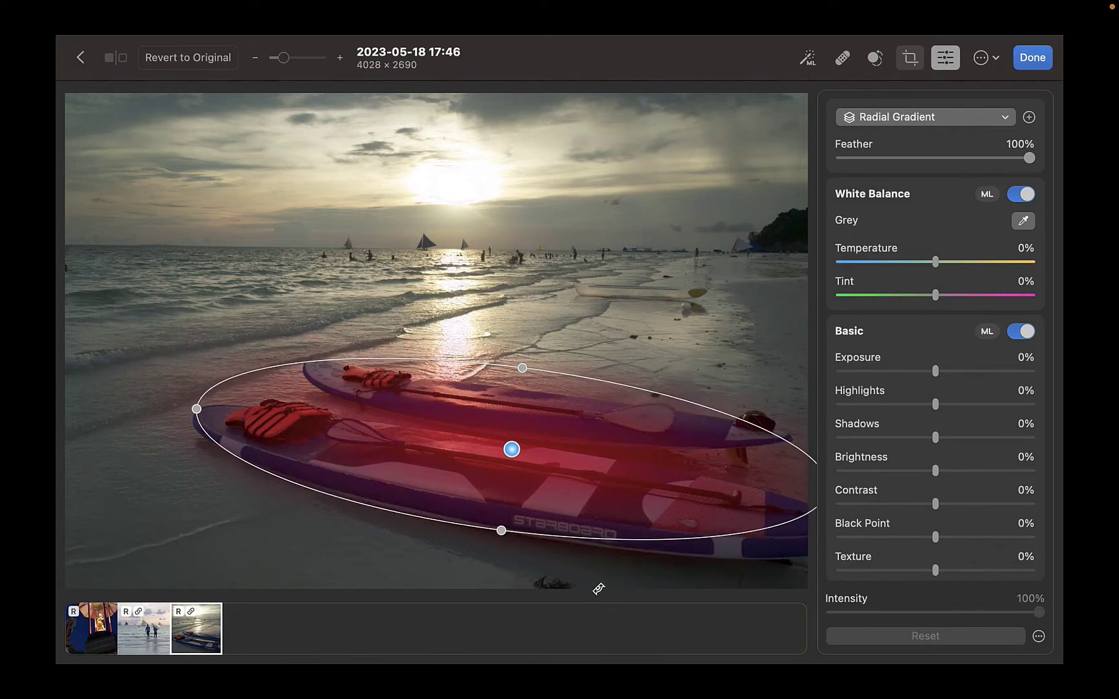
pyautogui.moveTo(937, 475); pyautogui.dragTo(958, 461)
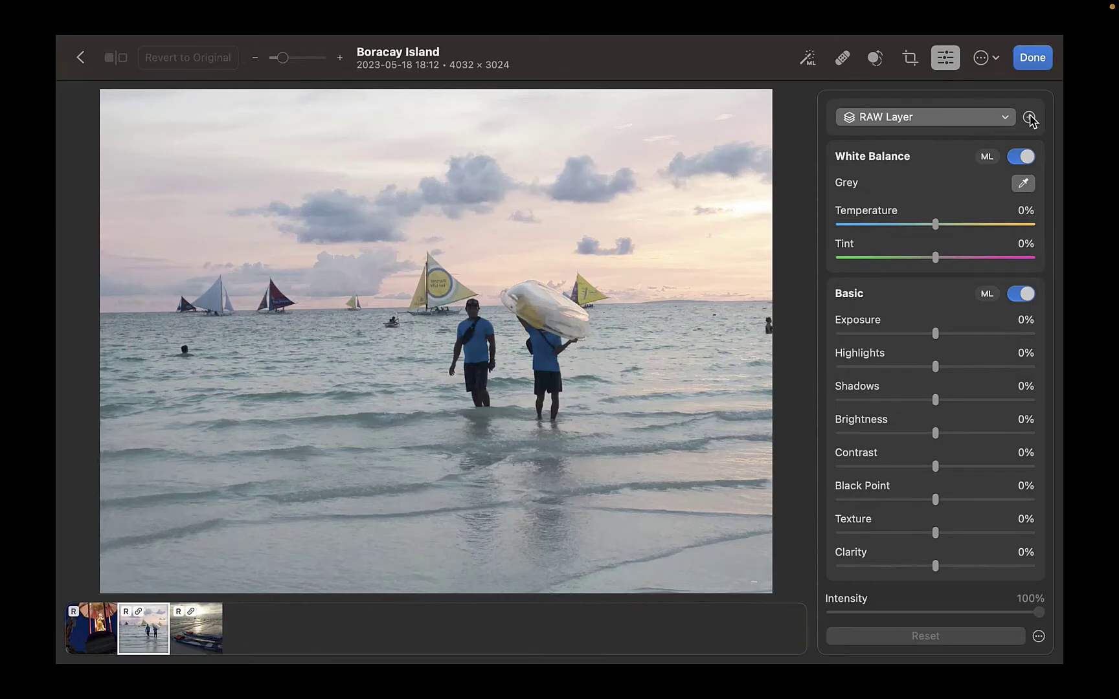
# Mask the Boracay Island sky and add a Brush to the Sky layer's mask.
pyautogui.click(1029, 117)
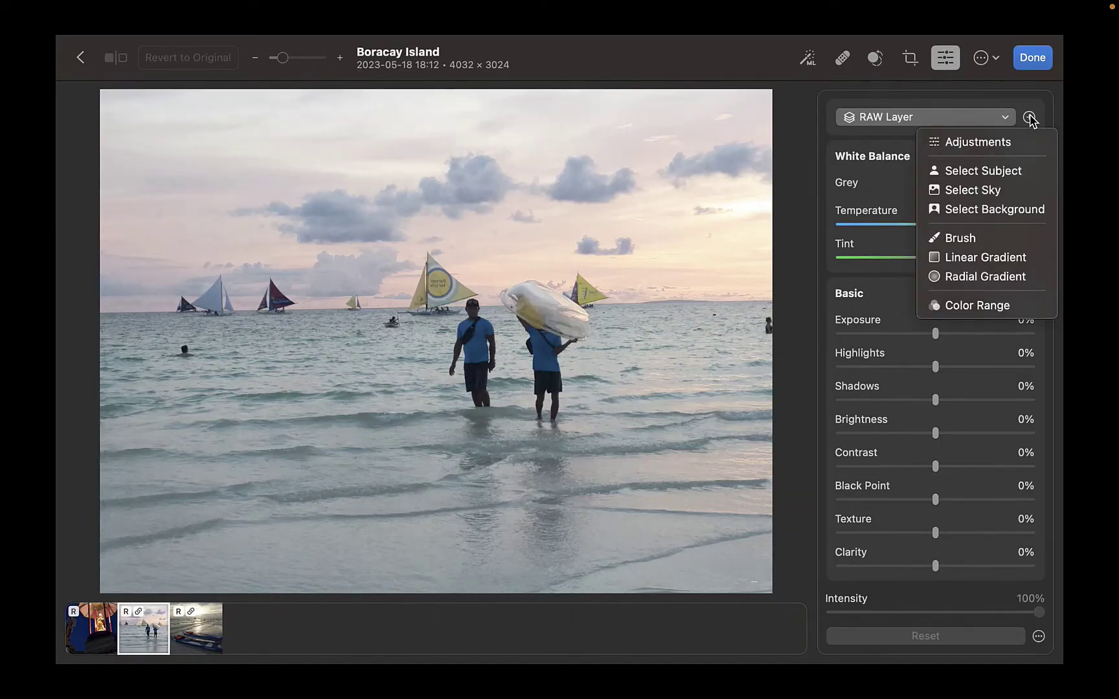
pyautogui.click(995, 190)
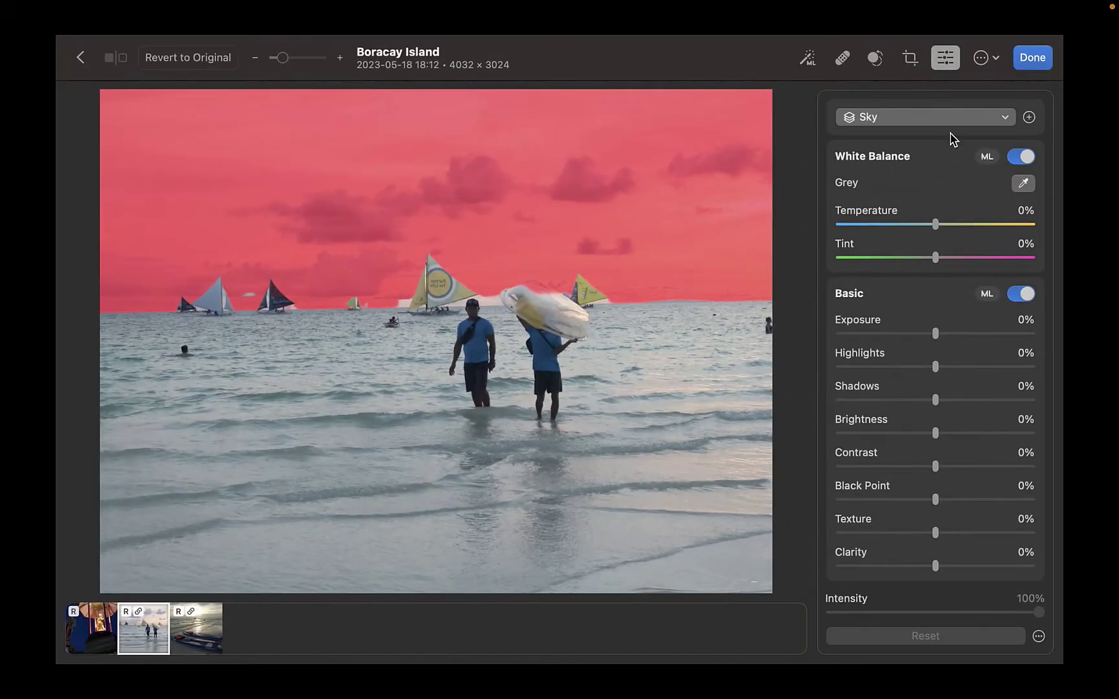
pyautogui.click(945, 118)
pyautogui.click(1002, 184)
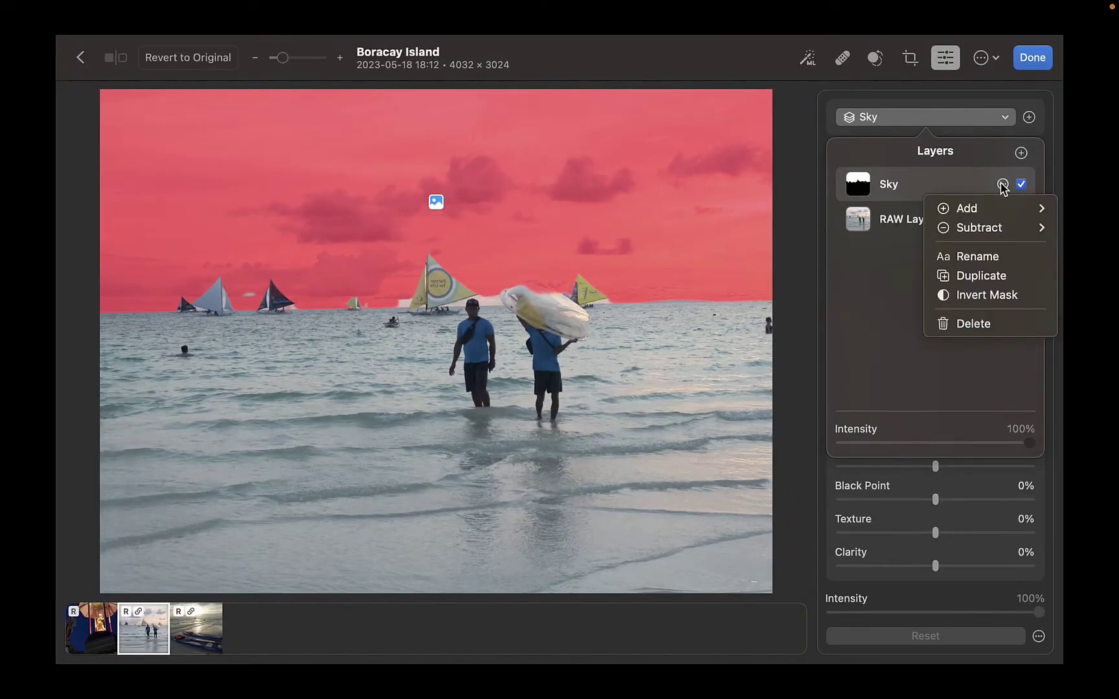
pyautogui.moveTo(994, 213)
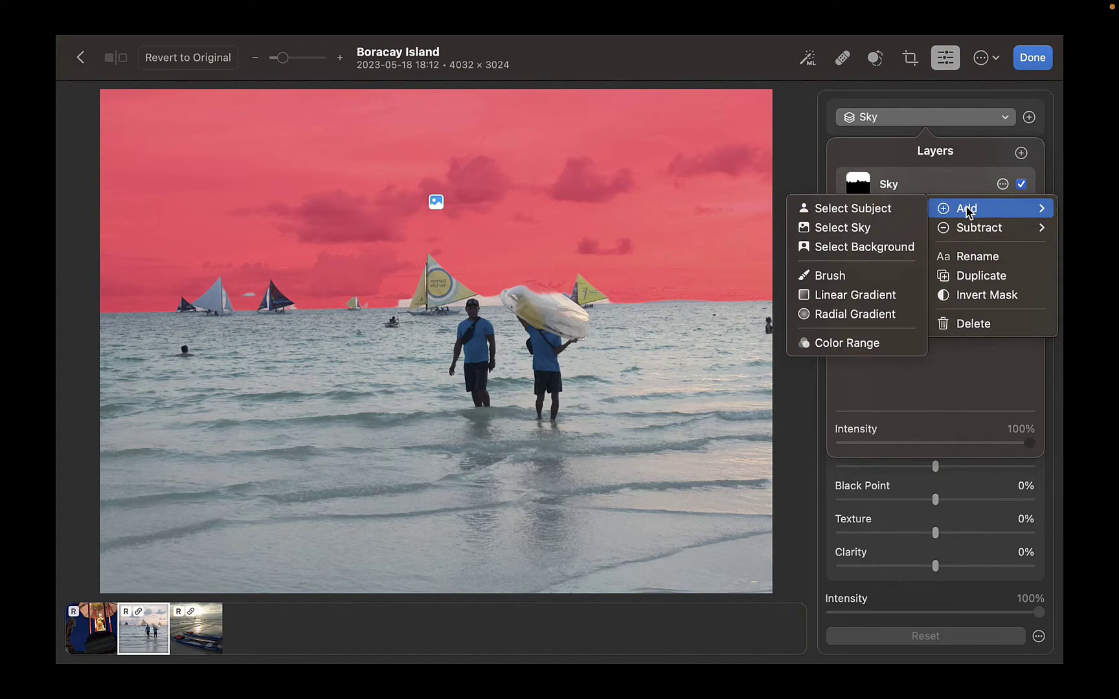
pyautogui.click(841, 277)
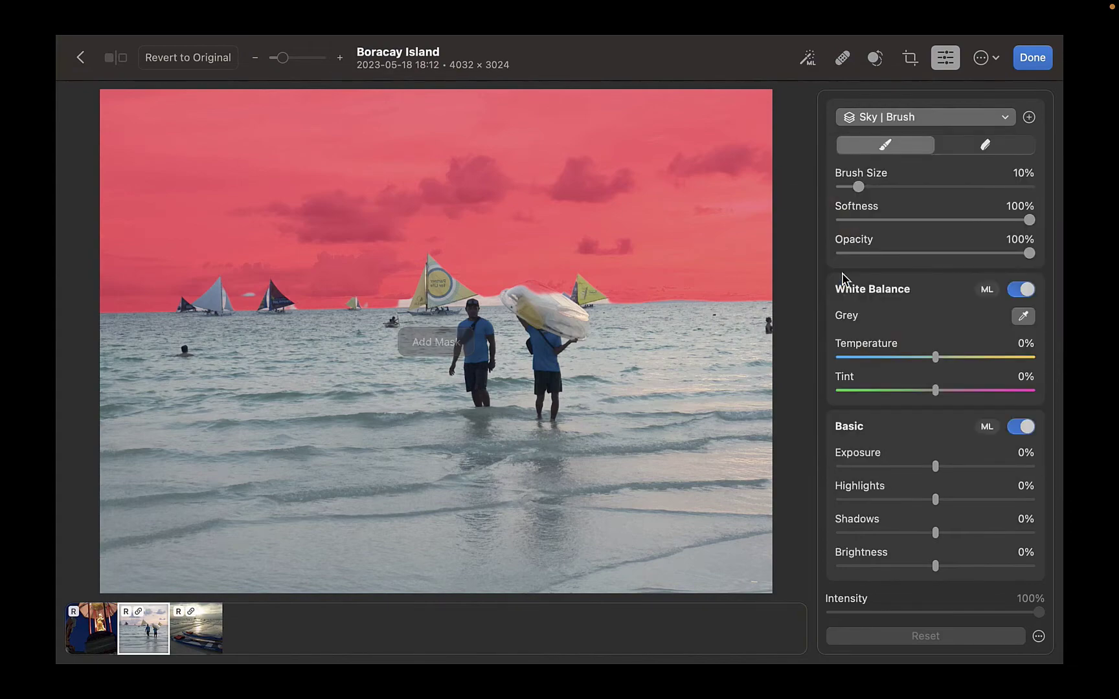
# Paint the sky mask in under the left sail with an enlarged brush and brighten the sky.
pyautogui.scroll(5, 550, 276)
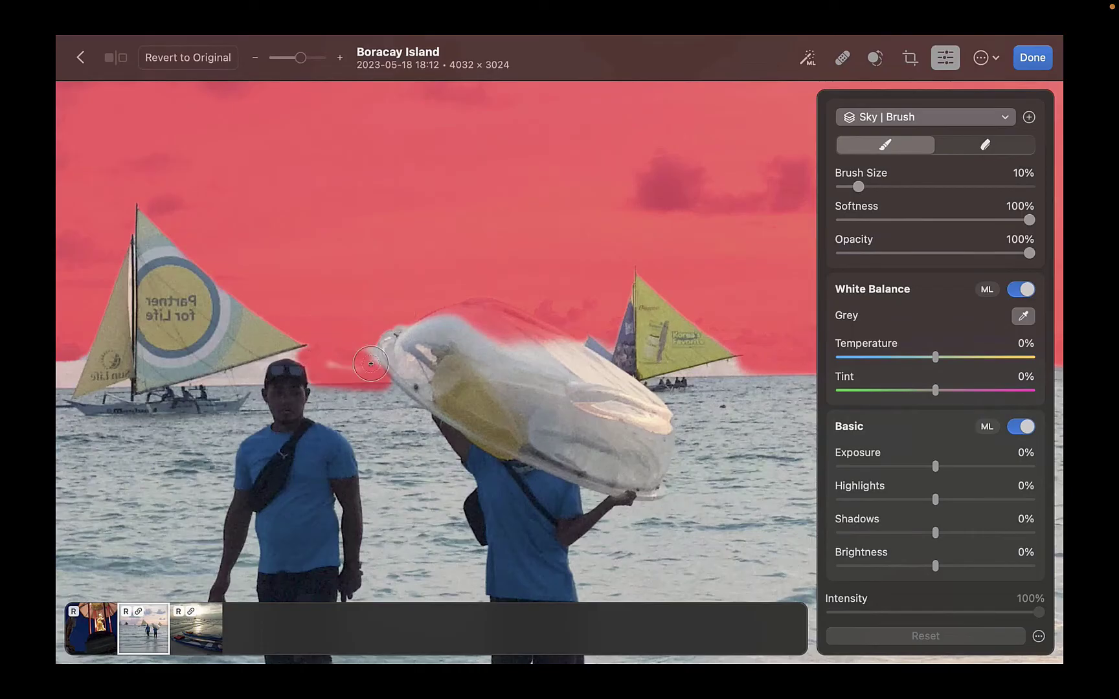
pyautogui.scroll(5, 371, 363)
pyautogui.press(']')
pyautogui.press(']')
pyautogui.press(']')
pyautogui.press(']')
pyautogui.press(']')
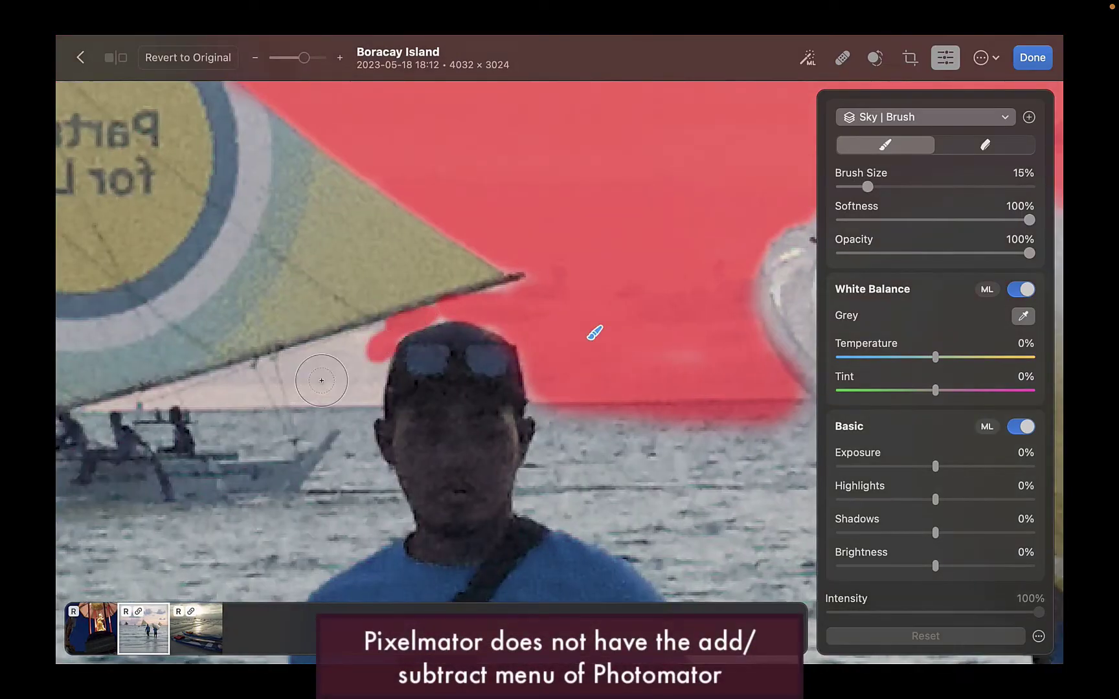
pyautogui.press(']')
pyautogui.press(']')
pyautogui.press(']')
pyautogui.press(']')
pyautogui.press(']')
pyautogui.moveTo(321, 380)
pyautogui.mouseDown()
pyautogui.moveTo(372, 355)
pyautogui.moveTo(220, 396)
pyautogui.moveTo(191, 385)
pyautogui.moveTo(84, 398)
pyautogui.mouseUp()
pyautogui.press('super+0')
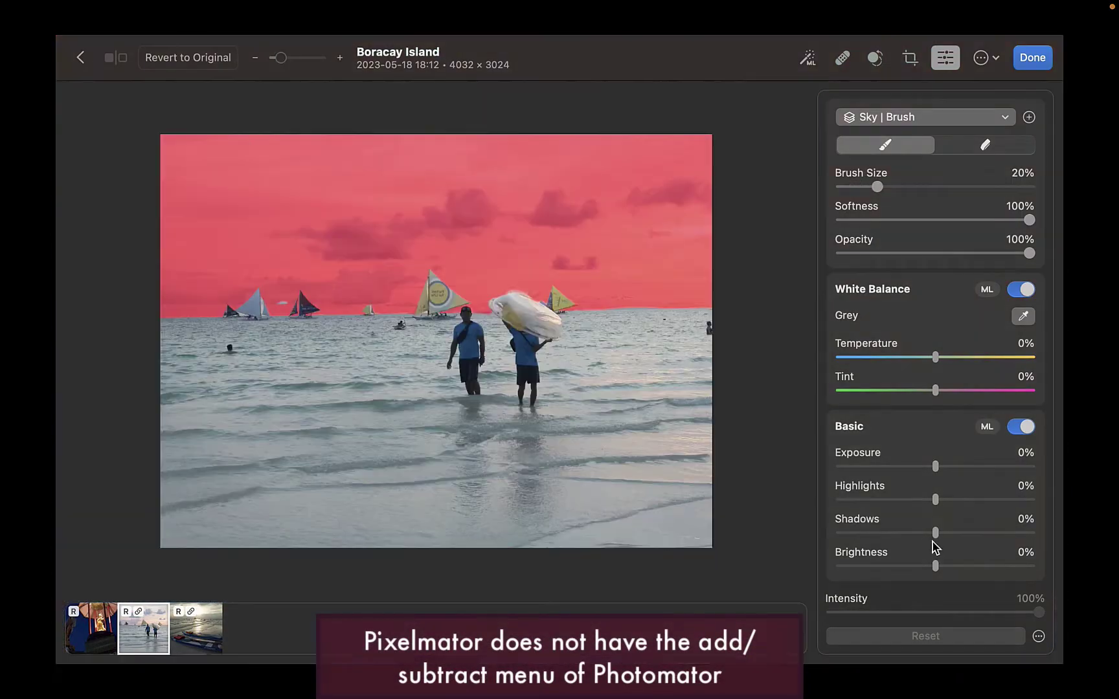
pyautogui.moveTo(935, 566); pyautogui.dragTo(905, 579)
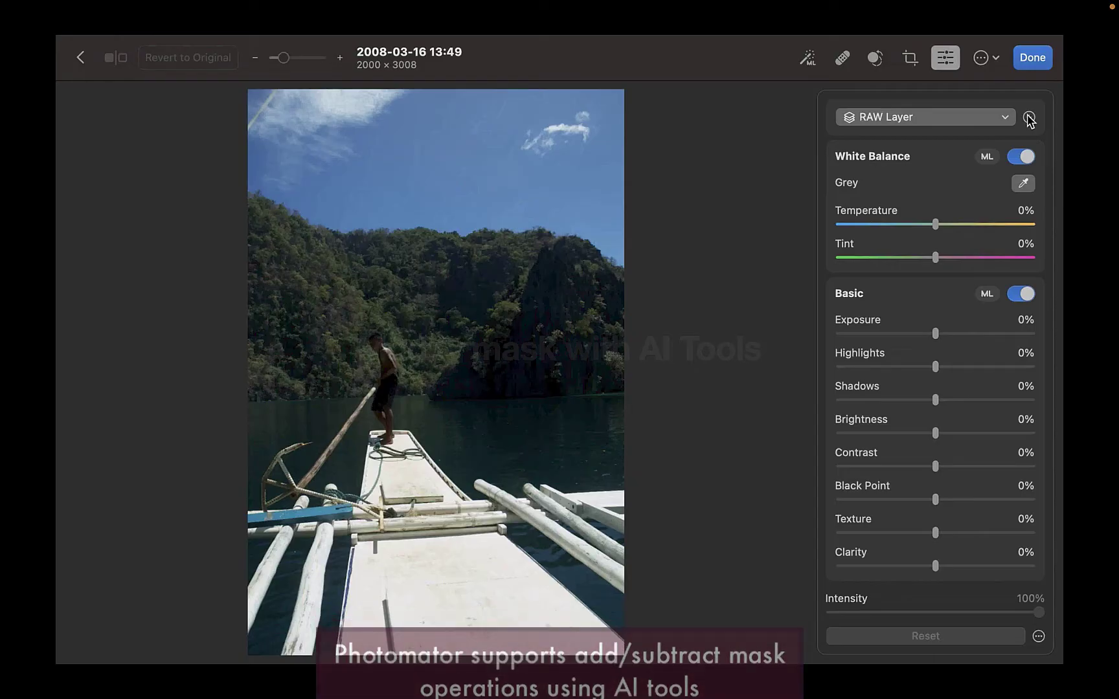
# Build a Color Range mask from the dark water, widen it, and subtract the sky.
pyautogui.click(1029, 118)
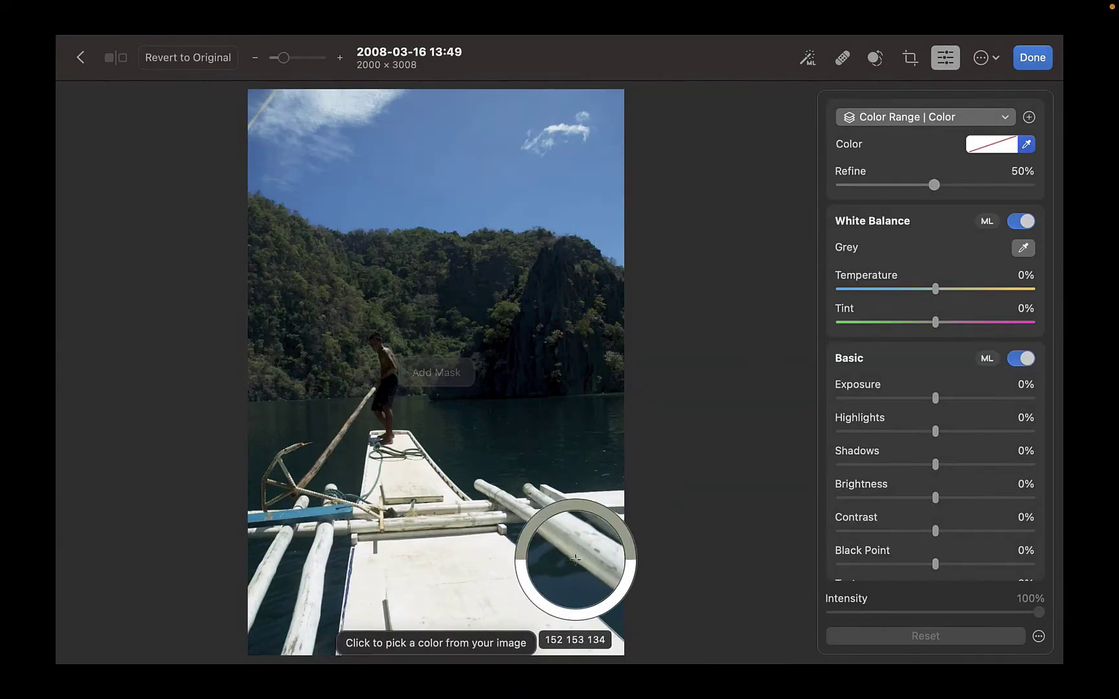
pyautogui.click(571, 579)
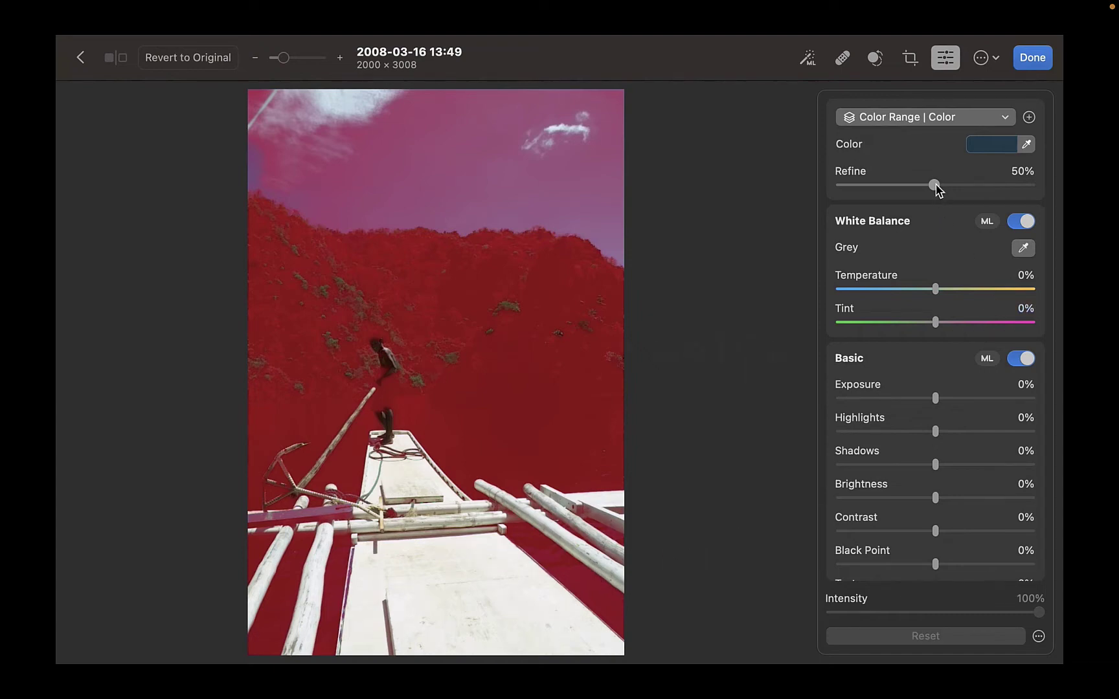
pyautogui.moveTo(935, 187); pyautogui.dragTo(1034, 208)
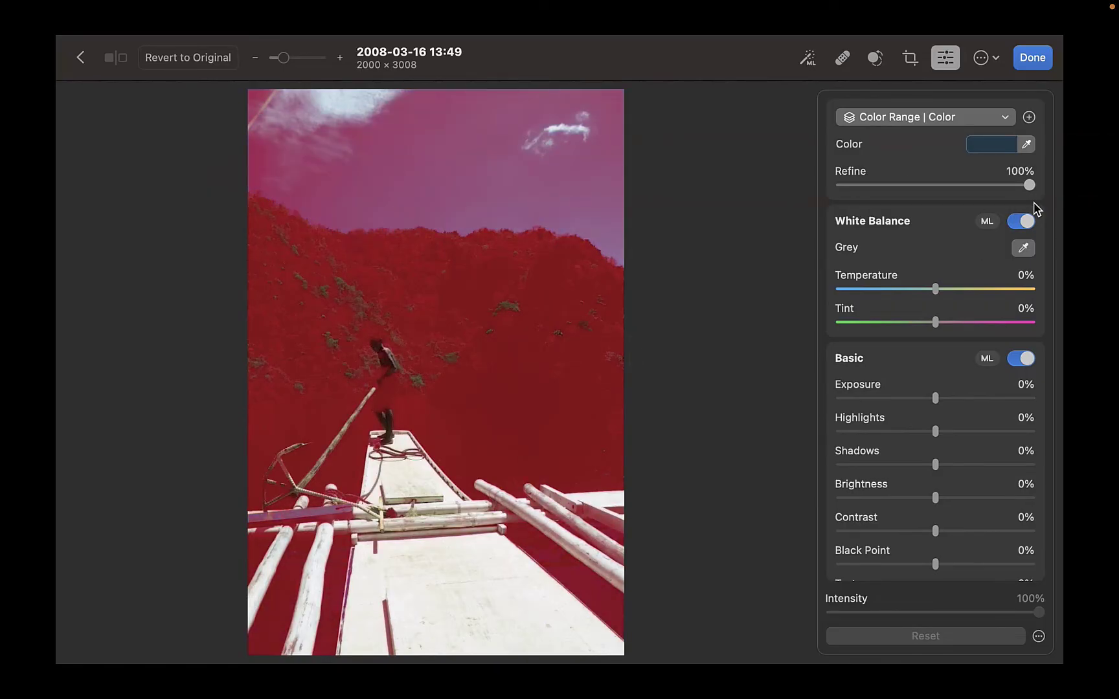
pyautogui.click(971, 119)
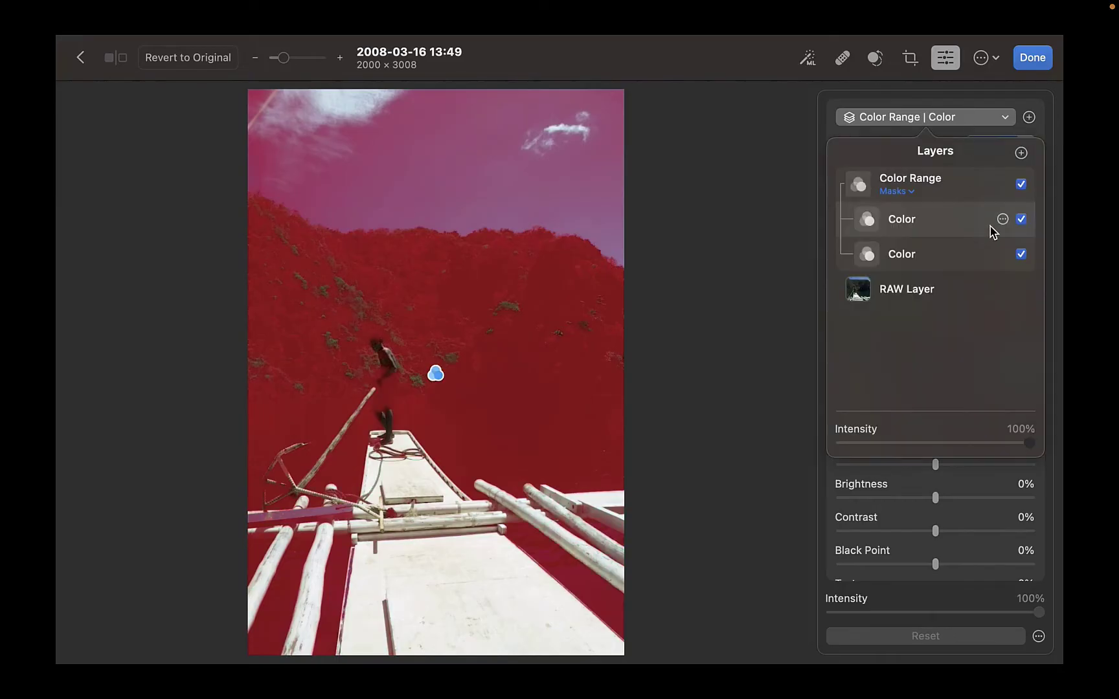
pyautogui.click(1001, 185)
pyautogui.moveTo(985, 232)
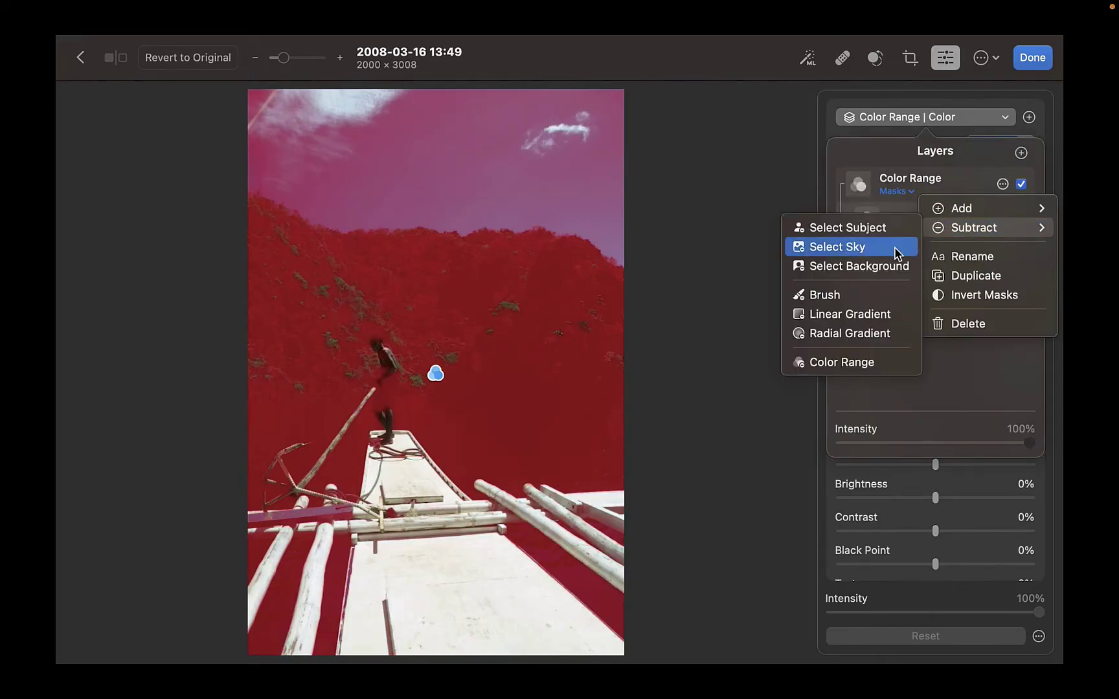
pyautogui.click(831, 248)
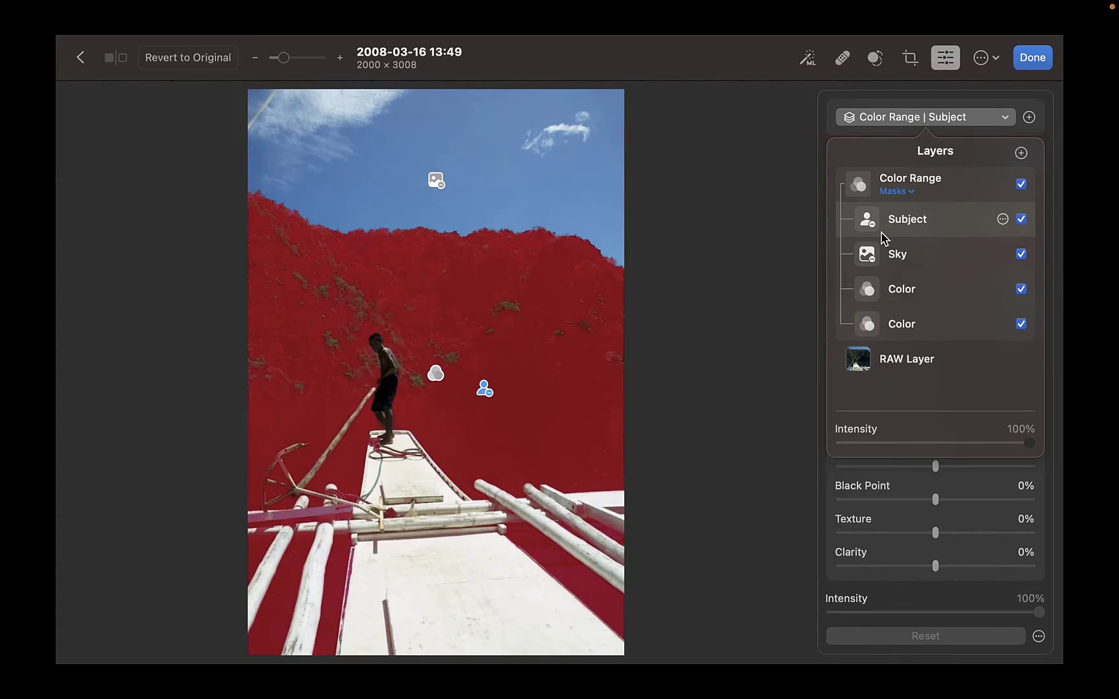
# Raise Shadows to 60% and Texture to 43% in the masked area.
pyautogui.click(934, 400)
pyautogui.moveTo(934, 399); pyautogui.dragTo(992, 425)
pyautogui.moveTo(936, 533); pyautogui.dragTo(982, 556)
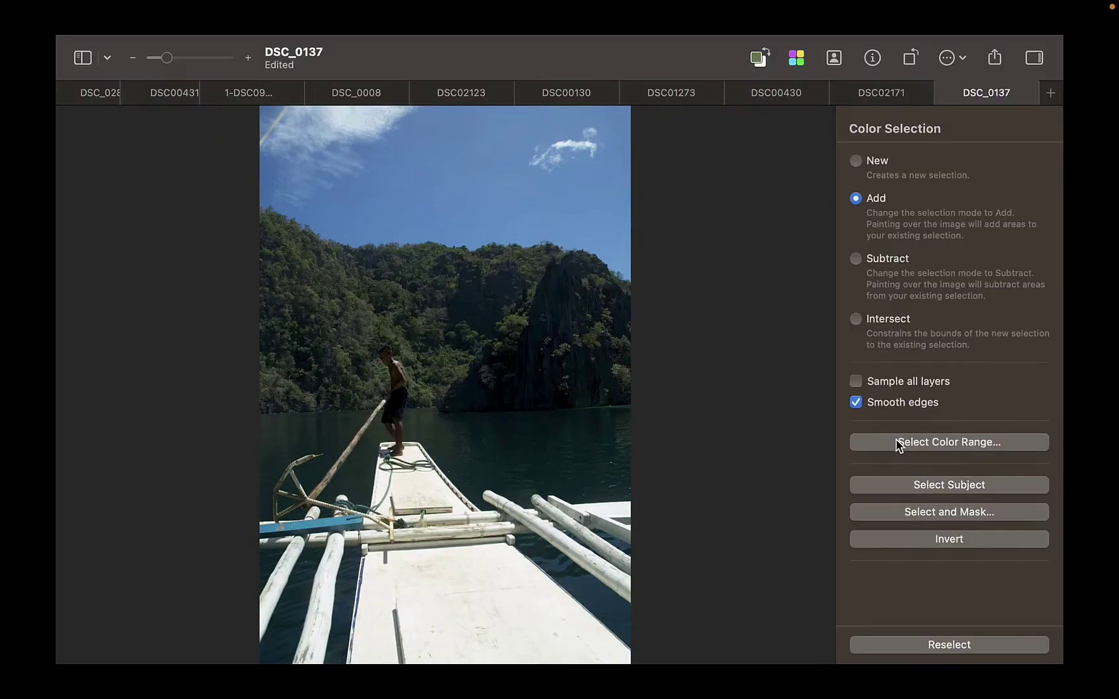
# Try a 50% Color Range selection of the dark hillside, then cancel and select the man as subject.
pyautogui.click(903, 443)
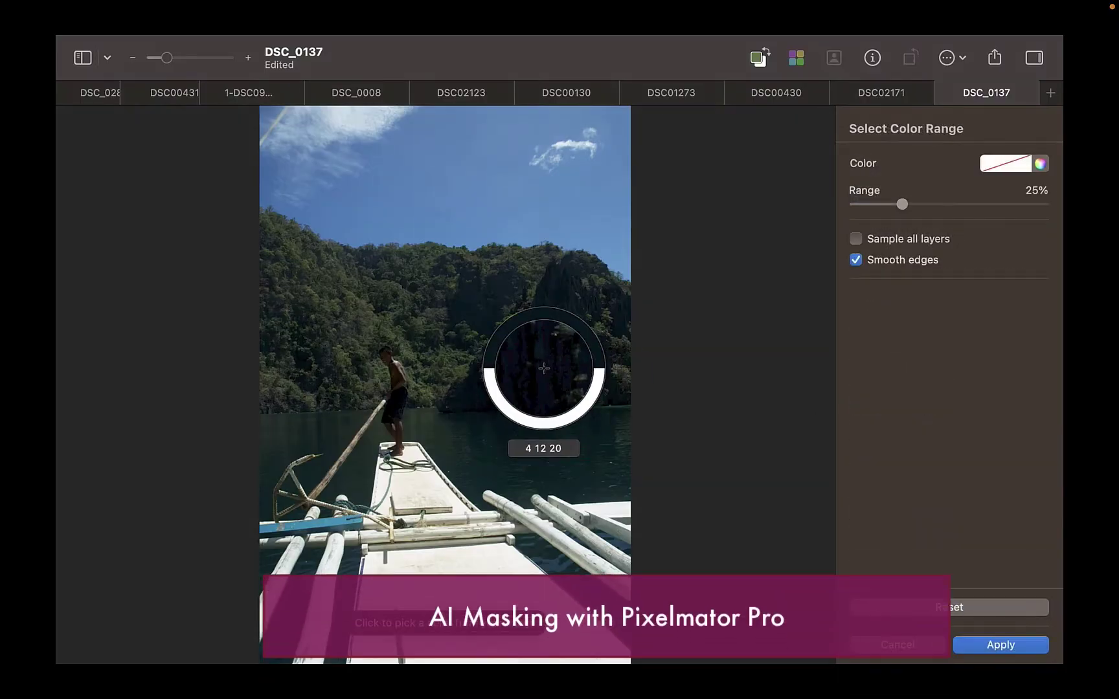
pyautogui.click(529, 349)
pyautogui.moveTo(901, 204); pyautogui.dragTo(953, 206)
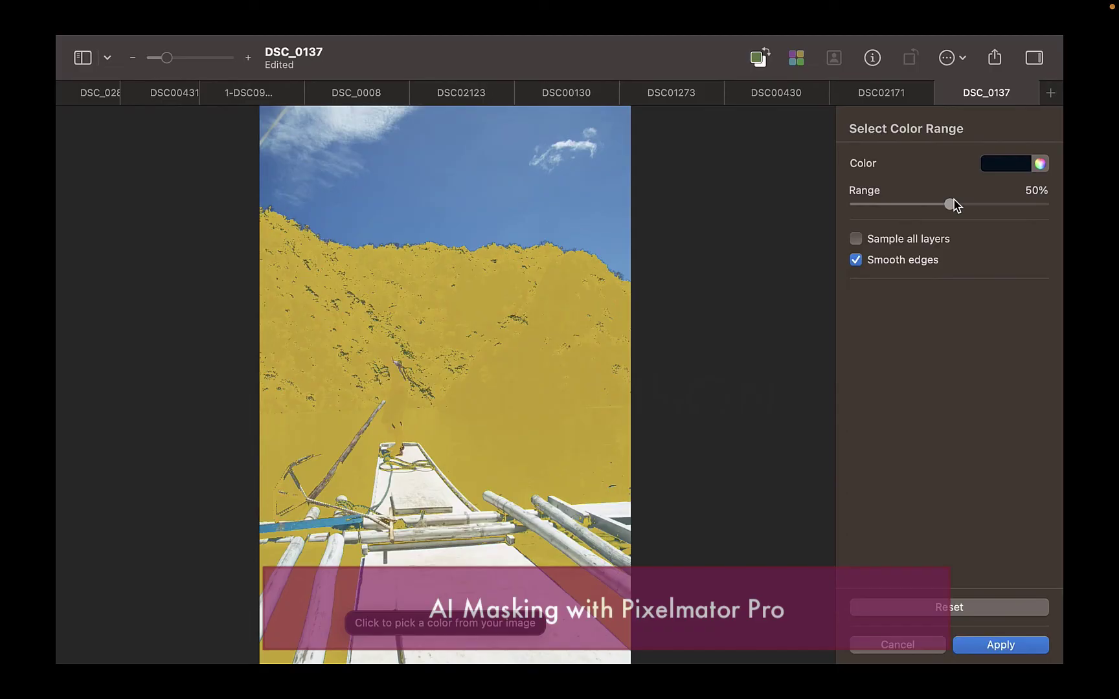
pyautogui.click(983, 647)
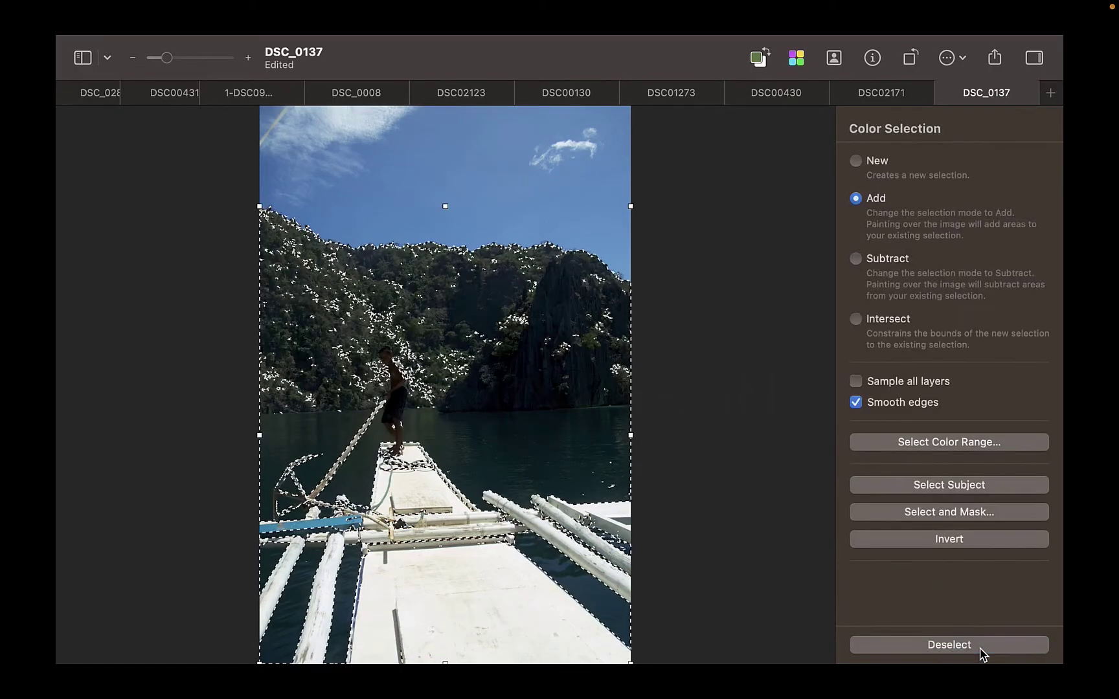
pyautogui.click(943, 445)
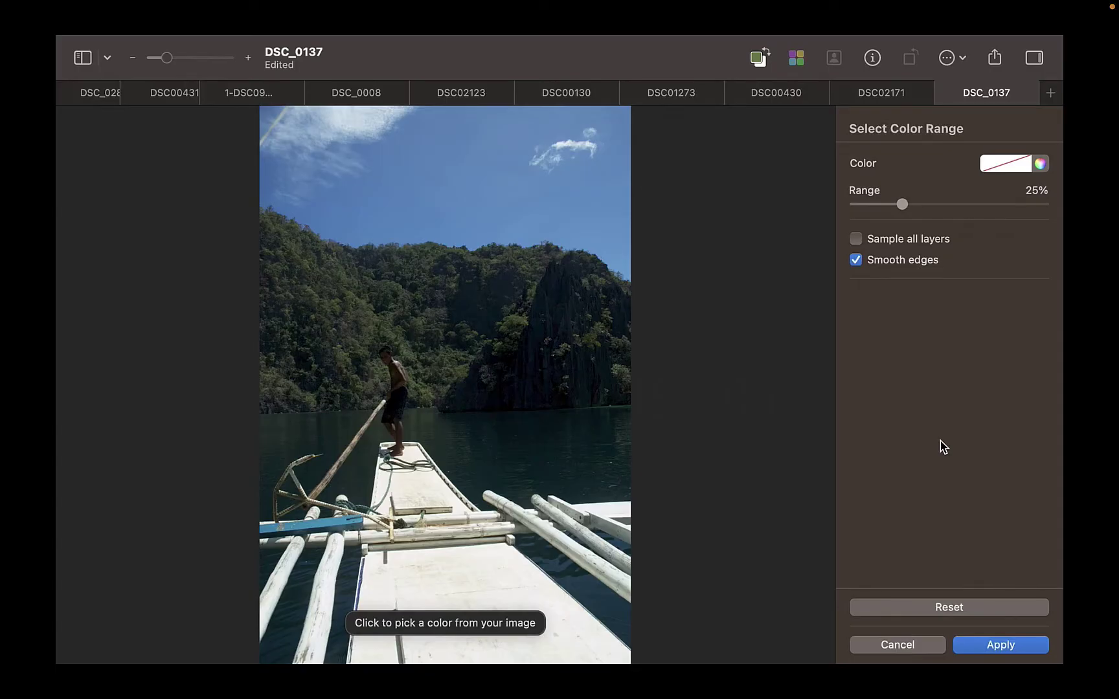
pyautogui.press('Escape')
pyautogui.click(954, 485)
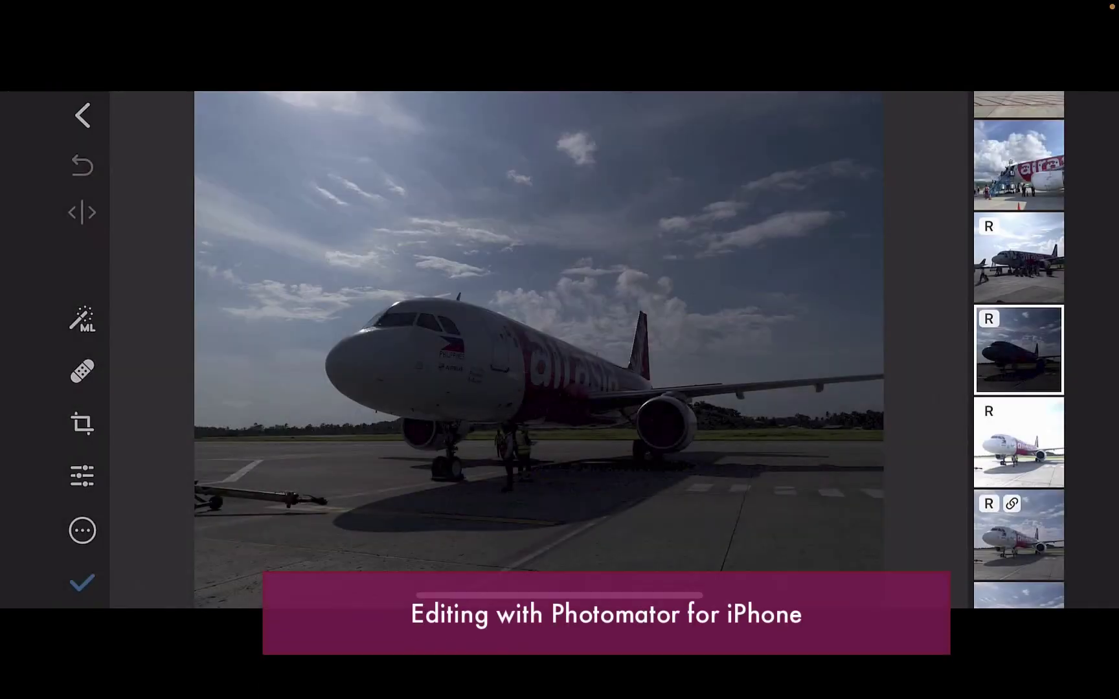
# Brighten the whole airliner photo with the adjustment sliders.
pyautogui.click(81, 475)
pyautogui.scroll(-3, 880, 396)
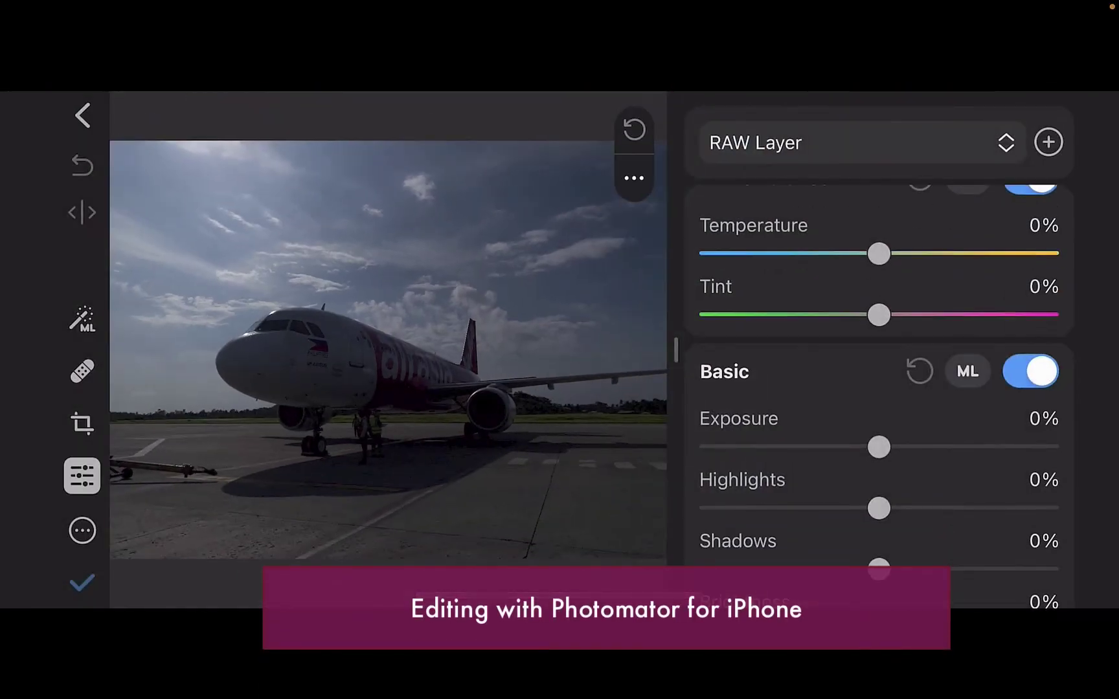
pyautogui.moveTo(879, 367); pyautogui.dragTo(982, 367)
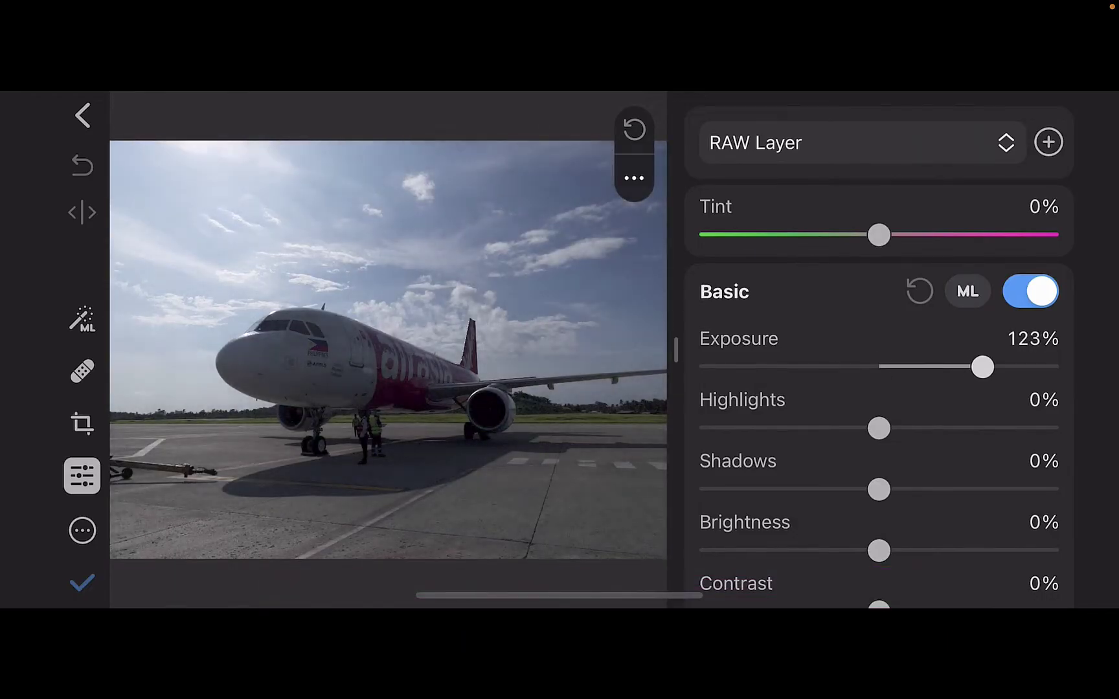
# Lift Shadows to 44% on a Subject layer and save the edit, allowing Photomator to modify the photo.
pyautogui.click(1048, 142)
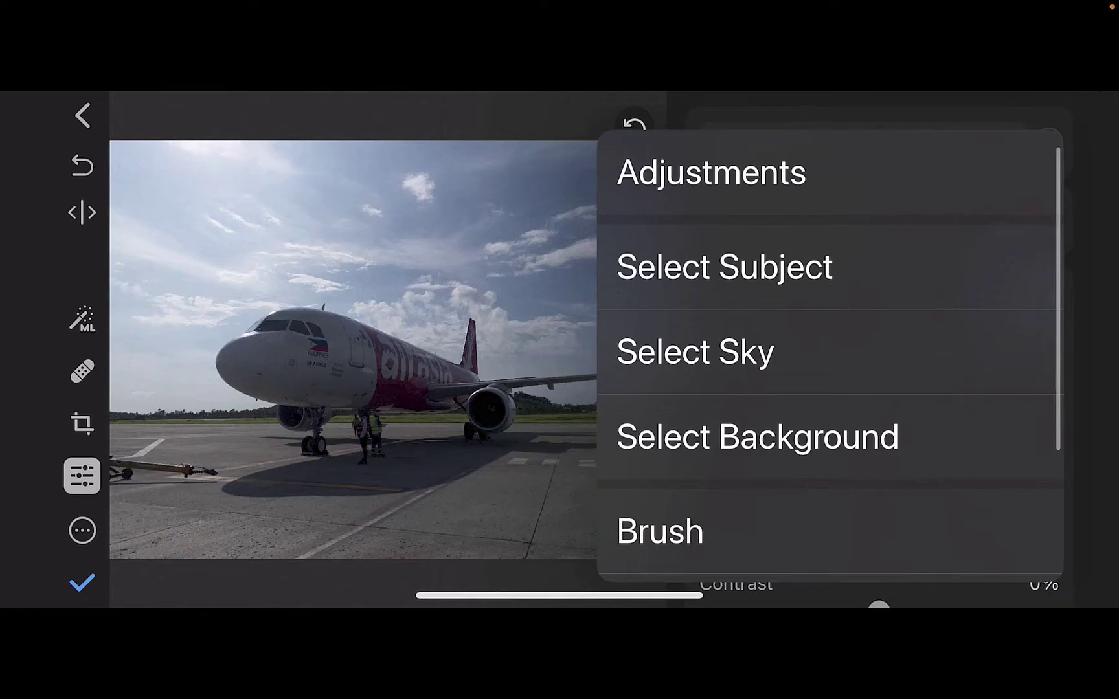
pyautogui.click(723, 267)
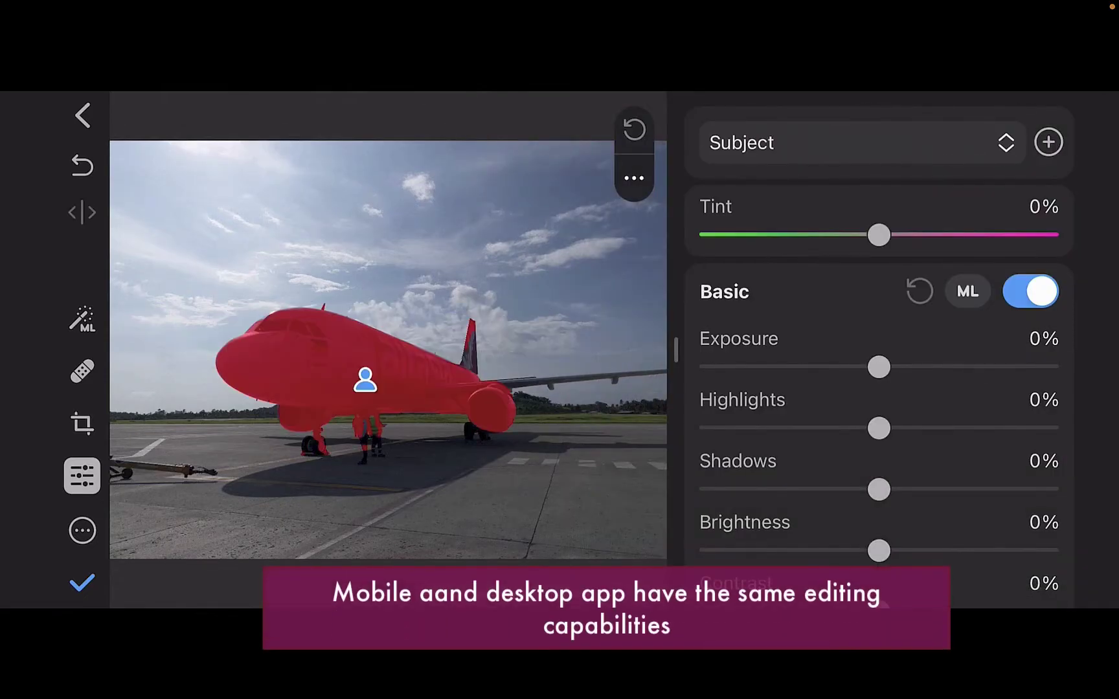
pyautogui.moveTo(879, 489); pyautogui.dragTo(953, 490)
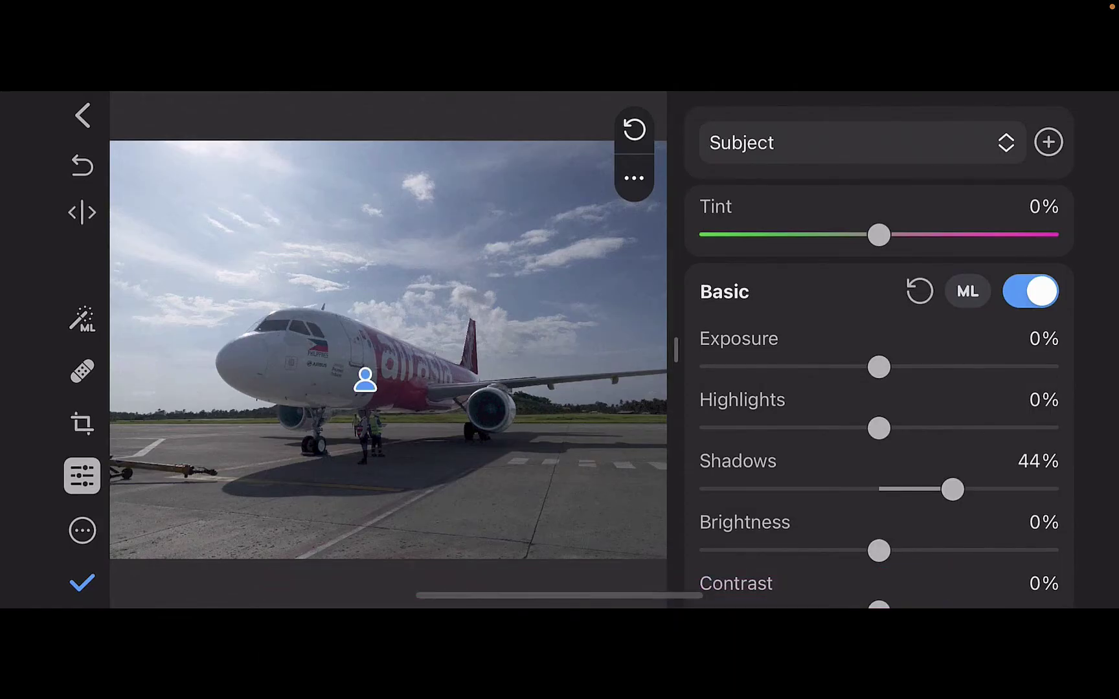
pyautogui.click(82, 583)
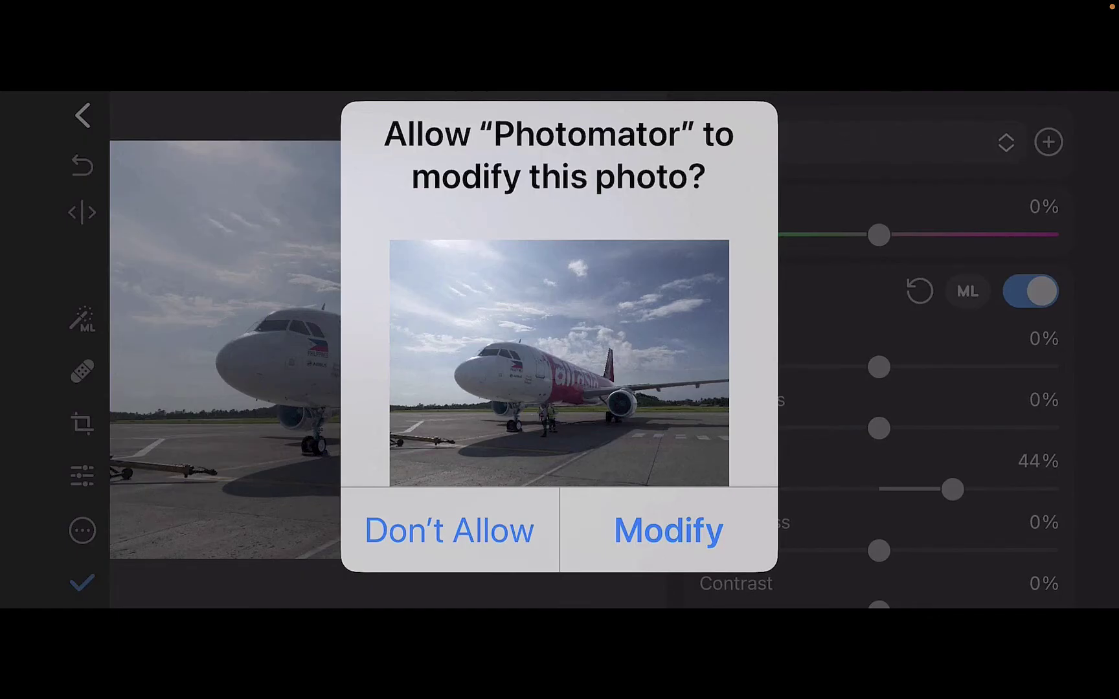
pyautogui.press('Return')
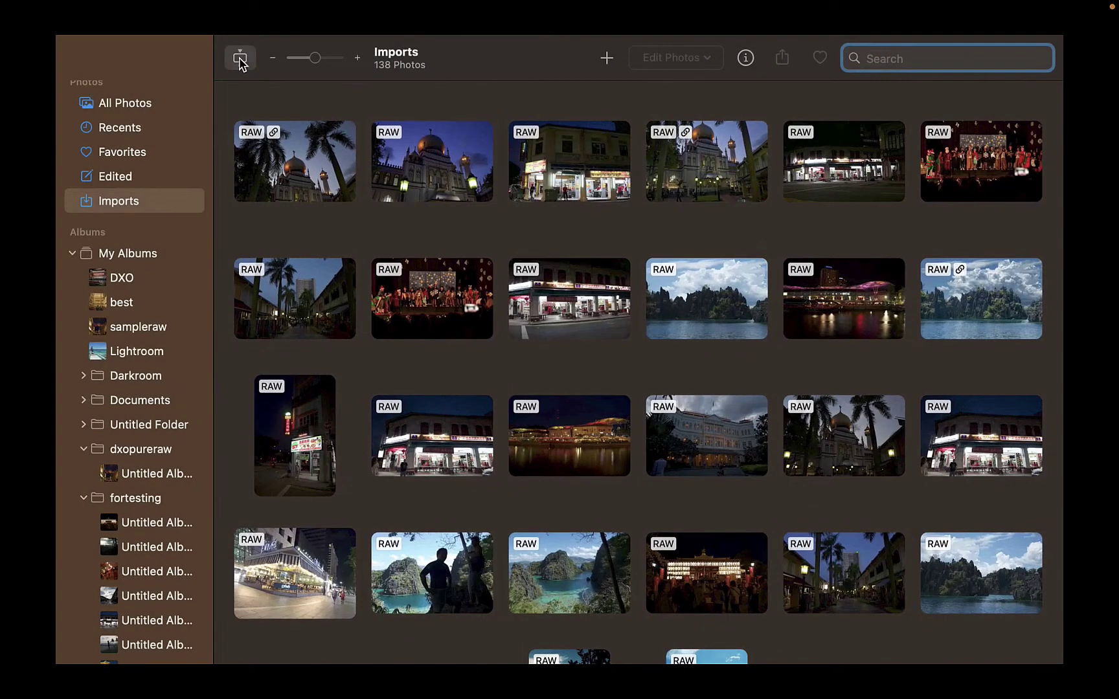
# Toggle the grid between aspect-ratio and square thumbnails and resize them.
pyautogui.click(239, 60)
pyautogui.click(240, 60)
pyautogui.click(240, 59)
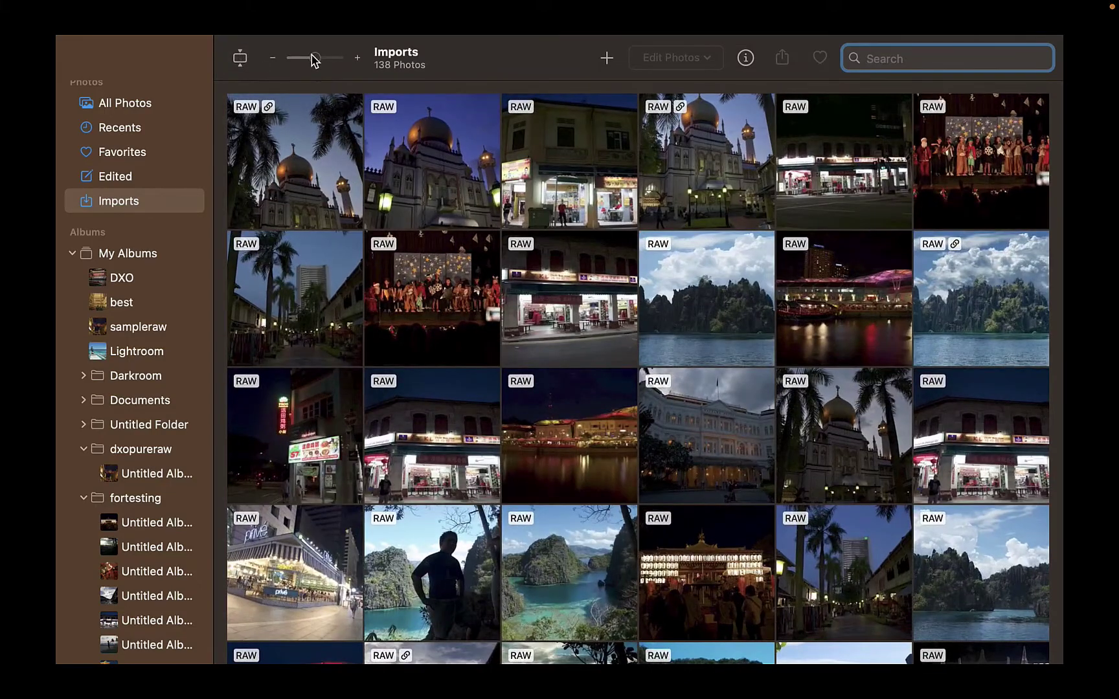
pyautogui.moveTo(312, 60); pyautogui.dragTo(335, 76)
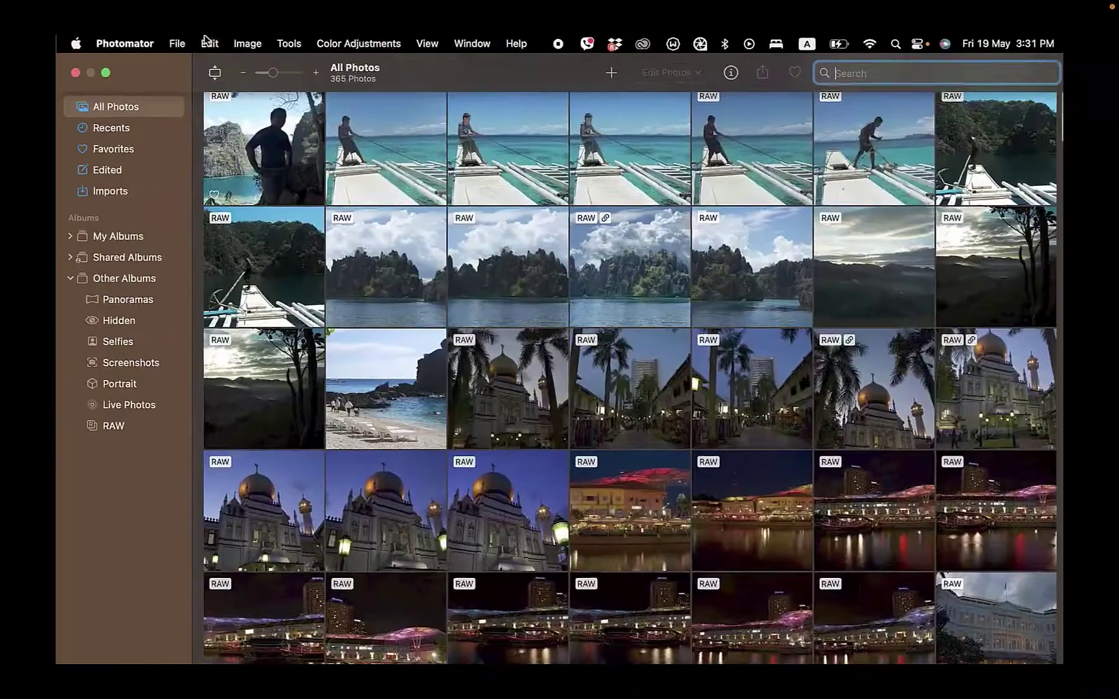
# Create a new album named triptojapan and drag the four selected photos into it.
pyautogui.click(211, 41)
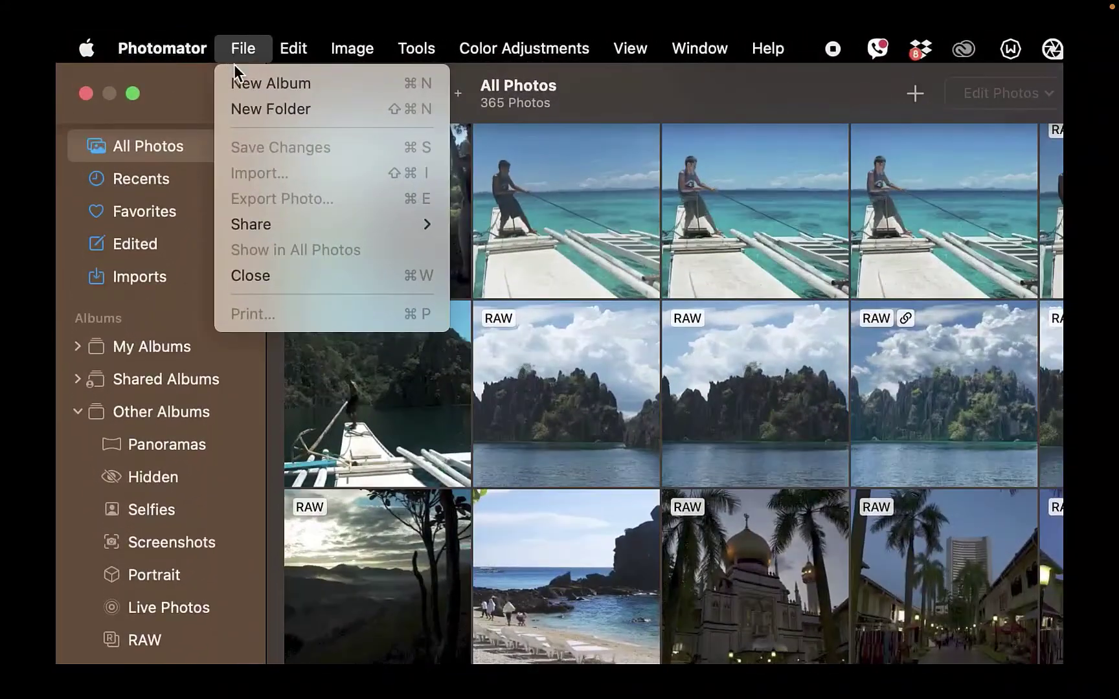
pyautogui.click(236, 84)
pyautogui.write('triptojapan')
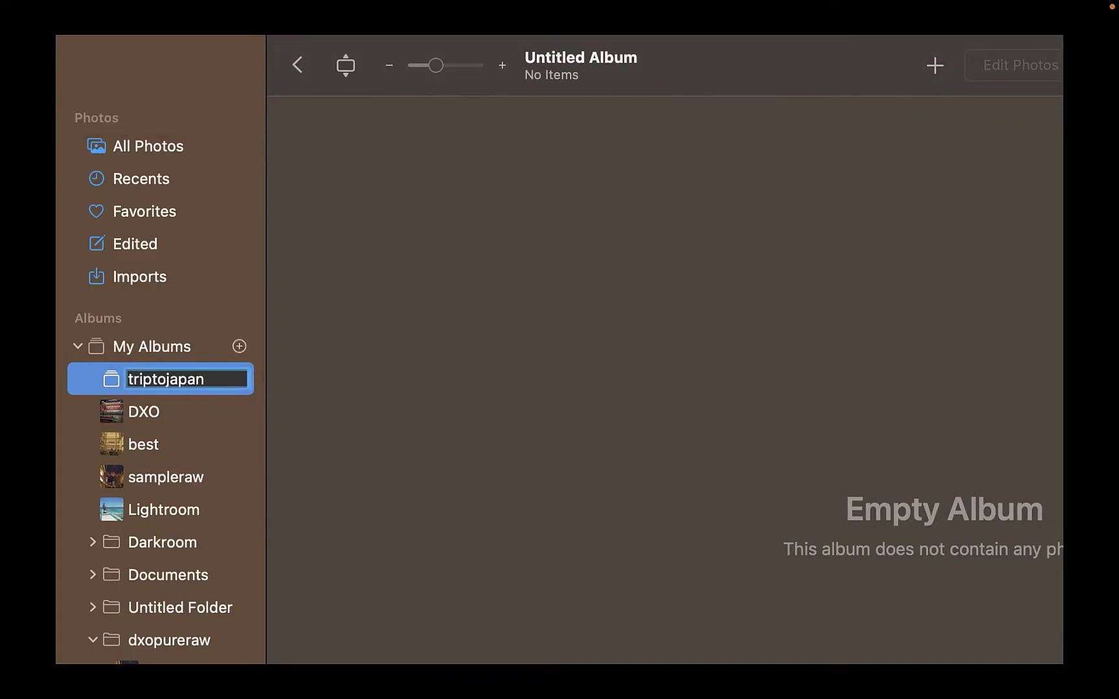
pyautogui.press('Return')
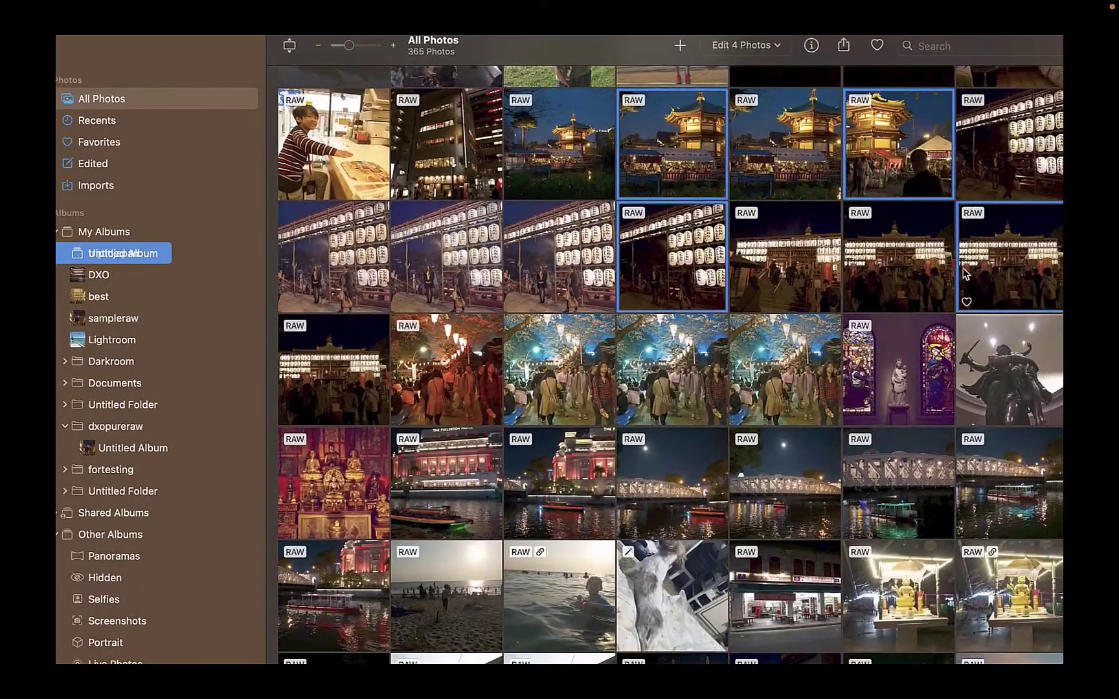
pyautogui.moveTo(965, 271); pyautogui.dragTo(122, 253)
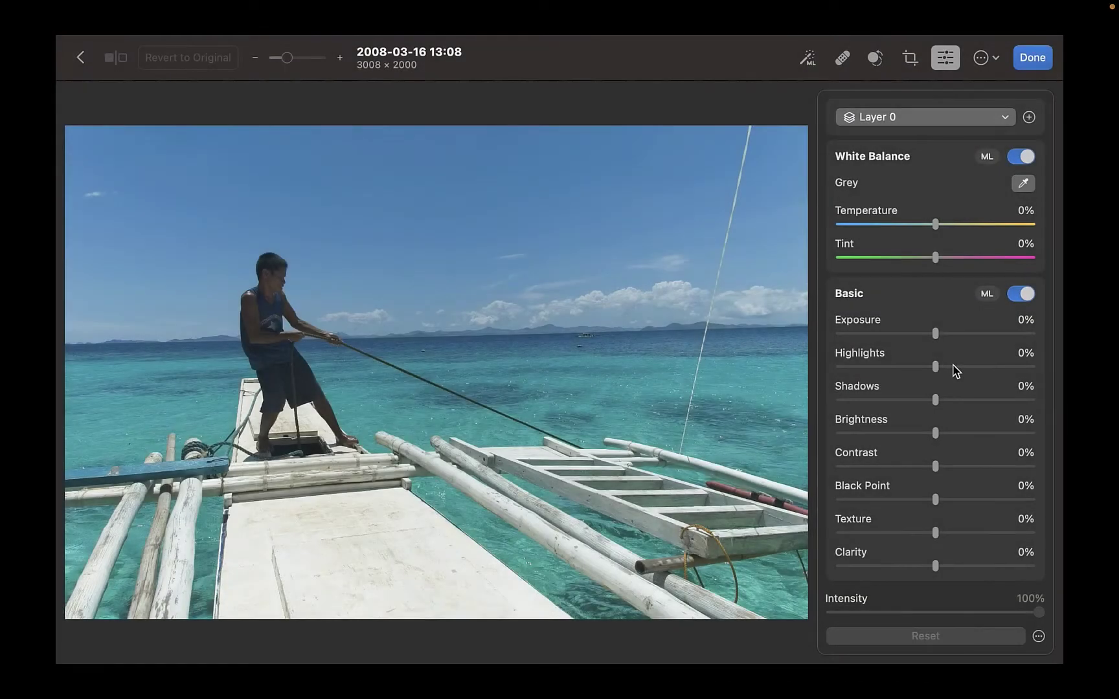
# Add a Select Subject layer to mask the boy pulling the rope.
pyautogui.click(1029, 118)
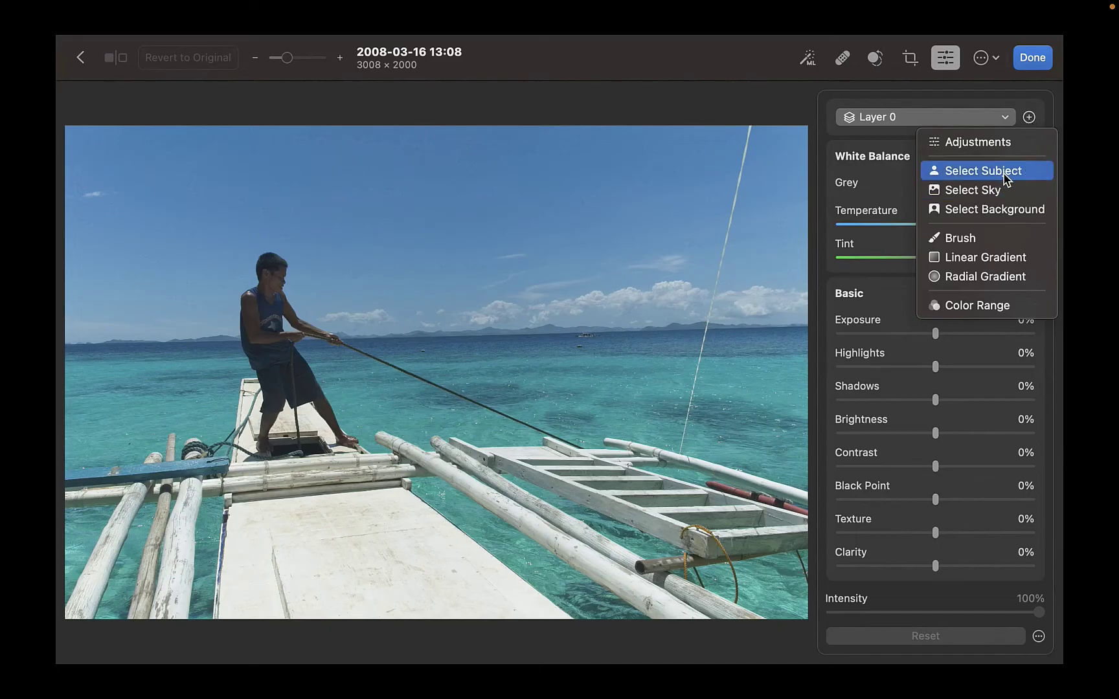
pyautogui.click(983, 171)
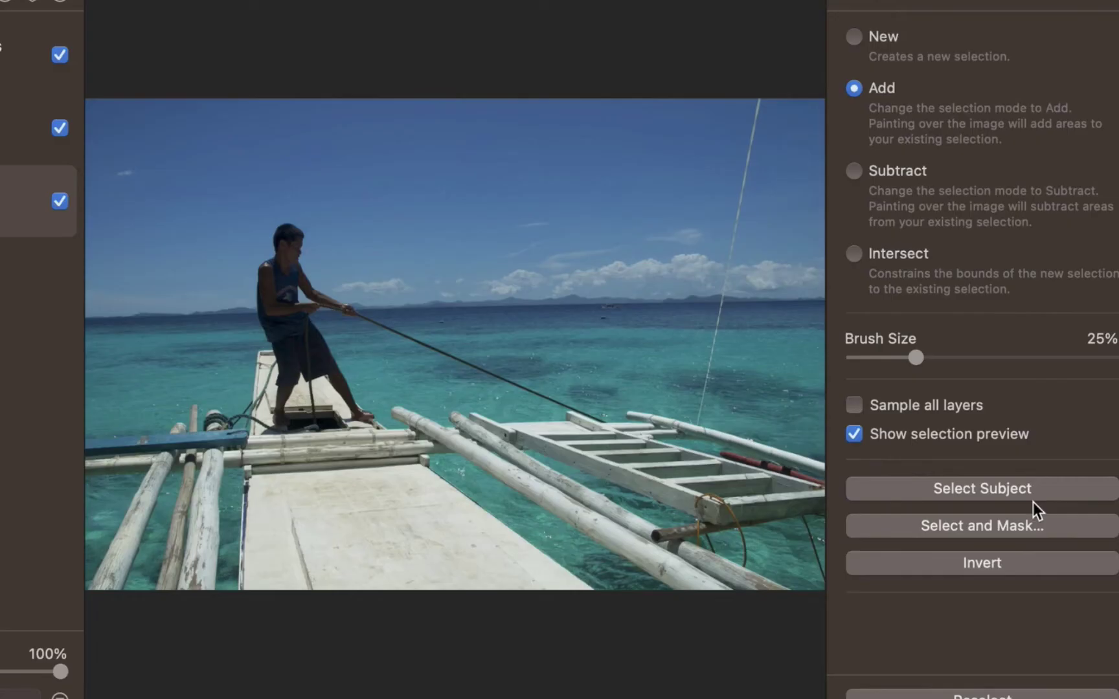
# Select the boy as the subject, then brush across the sky down to the horizon.
pyautogui.click(1029, 491)
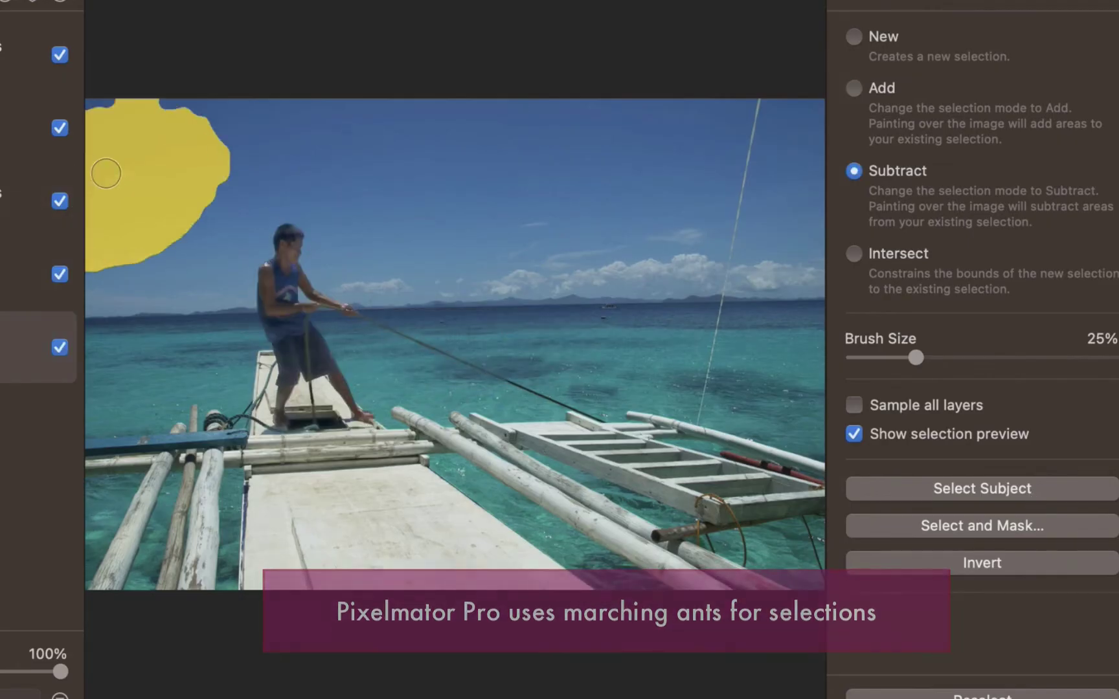
pyautogui.moveTo(99, 167); pyautogui.dragTo(115, 162)
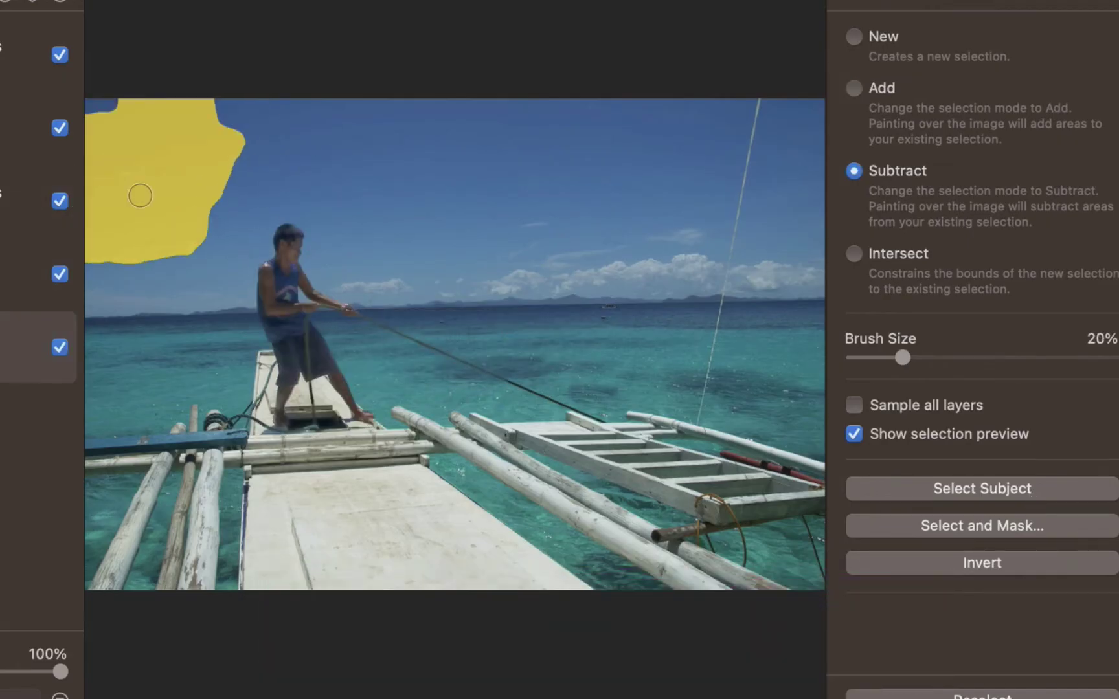
pyautogui.moveTo(140, 196)
pyautogui.mouseDown()
pyautogui.moveTo(107, 132)
pyautogui.moveTo(167, 130)
pyautogui.moveTo(235, 154)
pyautogui.moveTo(167, 165)
pyautogui.moveTo(165, 239)
pyautogui.moveTo(129, 265)
pyautogui.moveTo(122, 292)
pyautogui.moveTo(178, 263)
pyautogui.moveTo(229, 187)
pyautogui.moveTo(301, 169)
pyautogui.moveTo(347, 220)
pyautogui.moveTo(390, 220)
pyautogui.moveTo(392, 240)
pyautogui.moveTo(362, 289)
pyautogui.moveTo(443, 279)
pyautogui.moveTo(548, 235)
pyautogui.mouseUp()
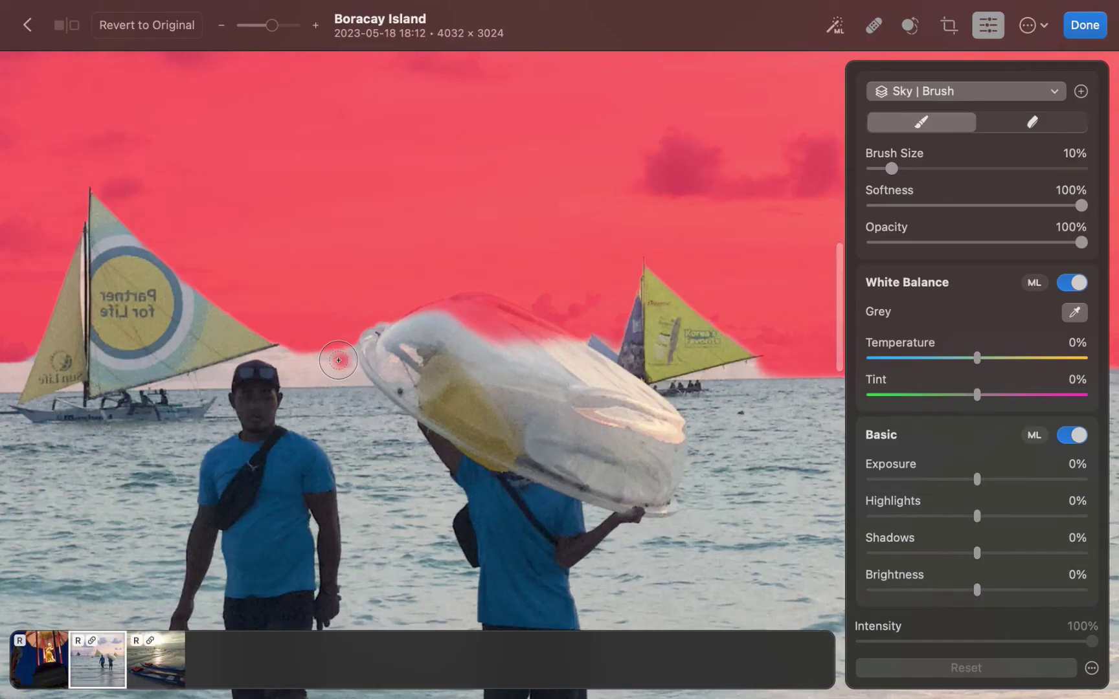
pyautogui.moveTo(338, 360)
pyautogui.mouseDown()
pyautogui.moveTo(275, 356)
pyautogui.moveTo(285, 373)
pyautogui.moveTo(320, 382)
pyautogui.moveTo(352, 377)
pyautogui.moveTo(343, 363)
pyautogui.moveTo(289, 363)
pyautogui.mouseUp()
# With a smaller brush, extend the Boracay Sky mask to the horizon left of the cap.
pyautogui.scroll(5, 288, 362)
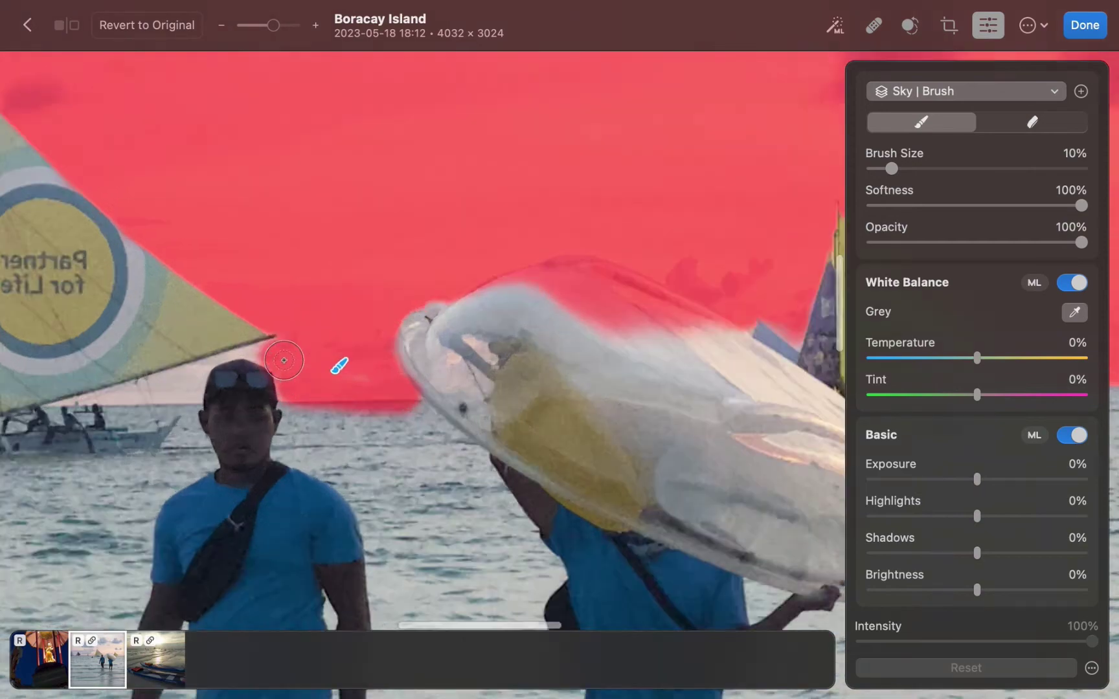
pyautogui.hscroll(-5, 278, 327)
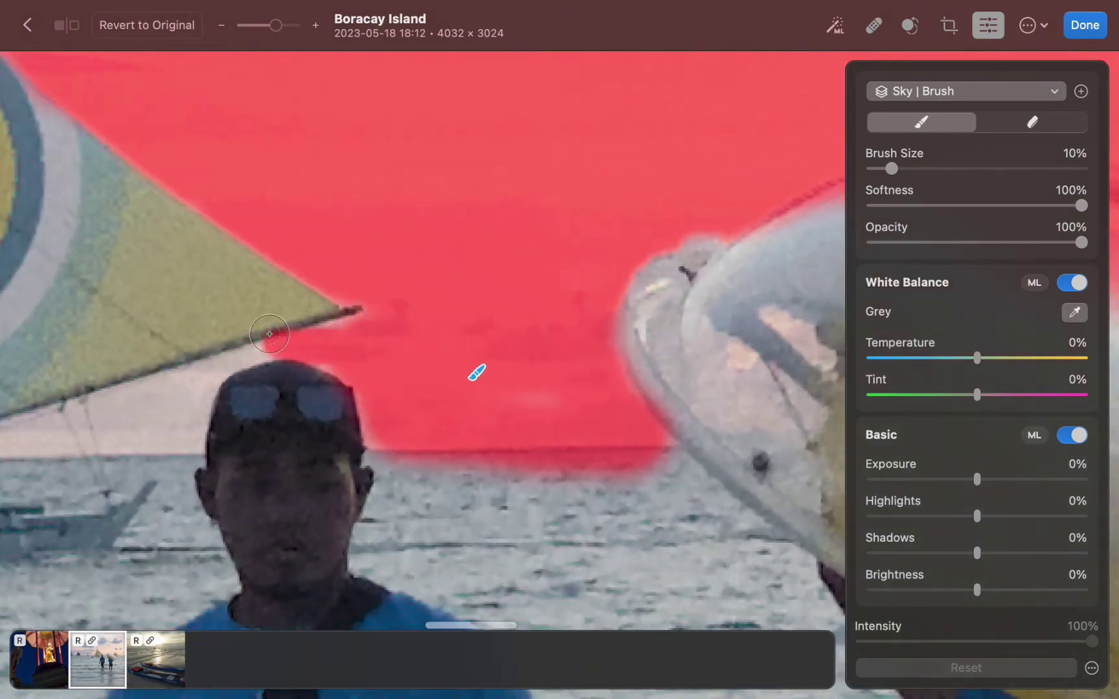
pyautogui.press('[')
pyautogui.moveTo(407, 312)
pyautogui.mouseDown()
pyautogui.moveTo(376, 320)
pyautogui.moveTo(413, 315)
pyautogui.moveTo(353, 355)
pyautogui.mouseUp()
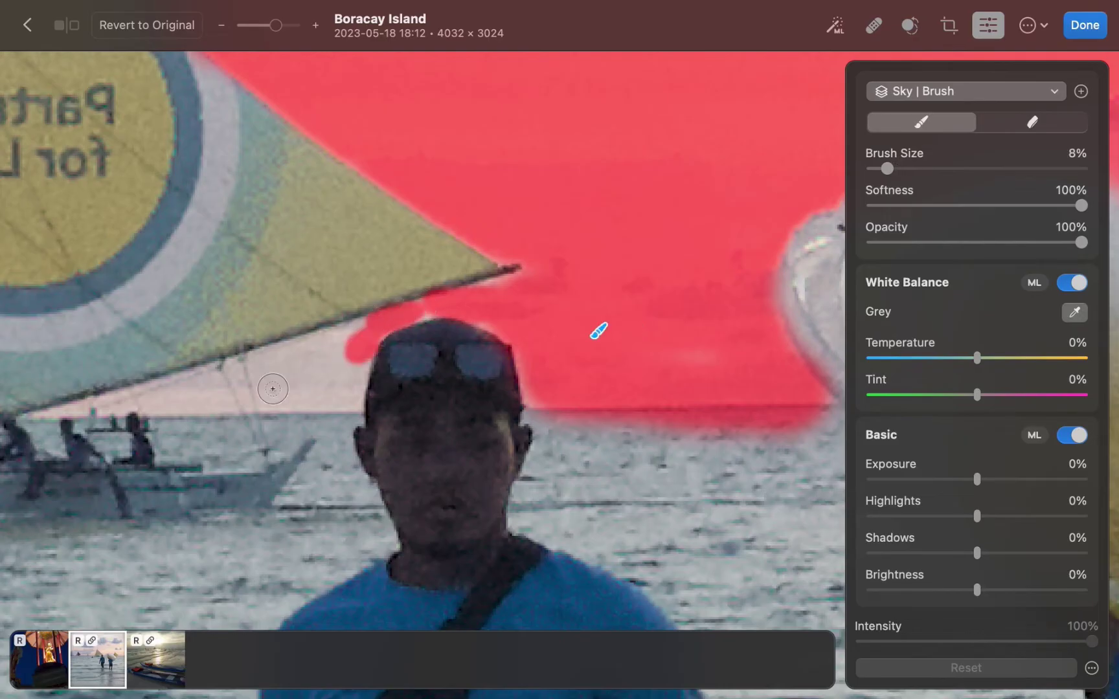
# Add a Select Subject mask to the sunset boat photo and raise its Shadows.
pyautogui.press(']')
pyautogui.press(']')
pyautogui.press(']')
pyautogui.press(']')
pyautogui.press(']')
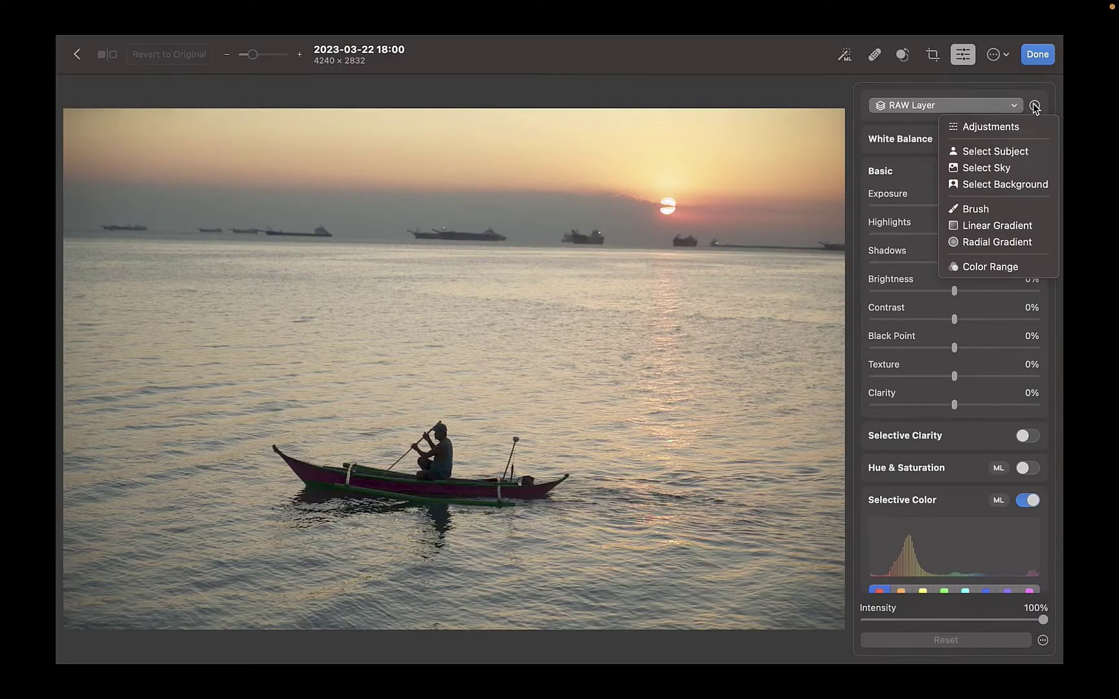
pyautogui.click(1013, 155)
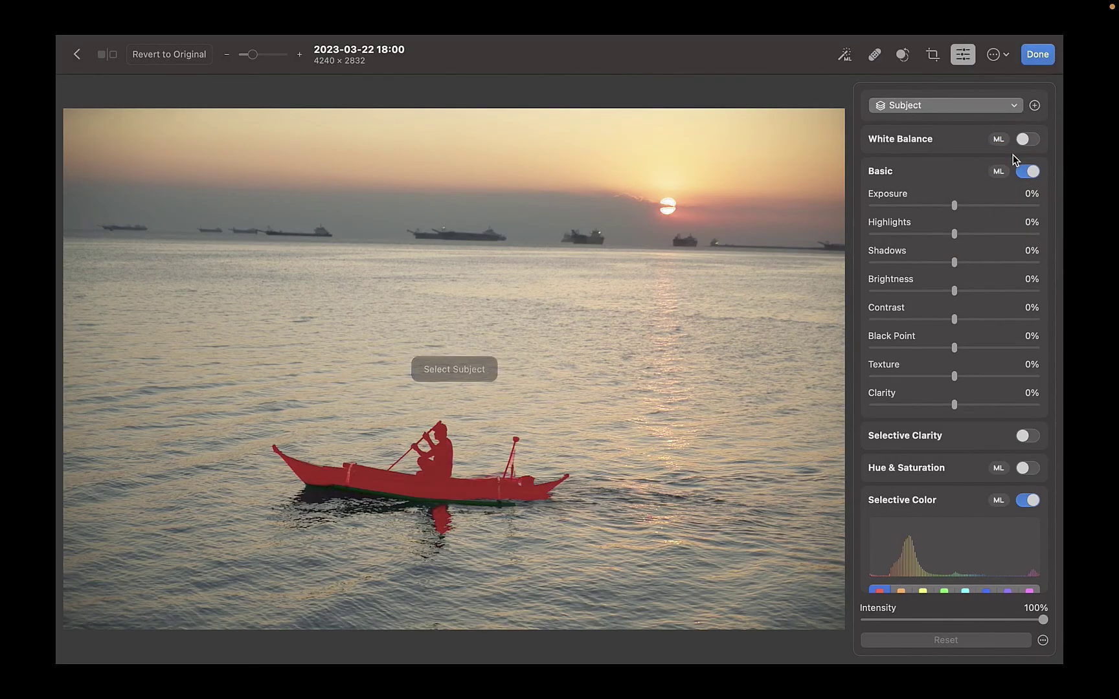
pyautogui.moveTo(955, 261); pyautogui.dragTo(1014, 265)
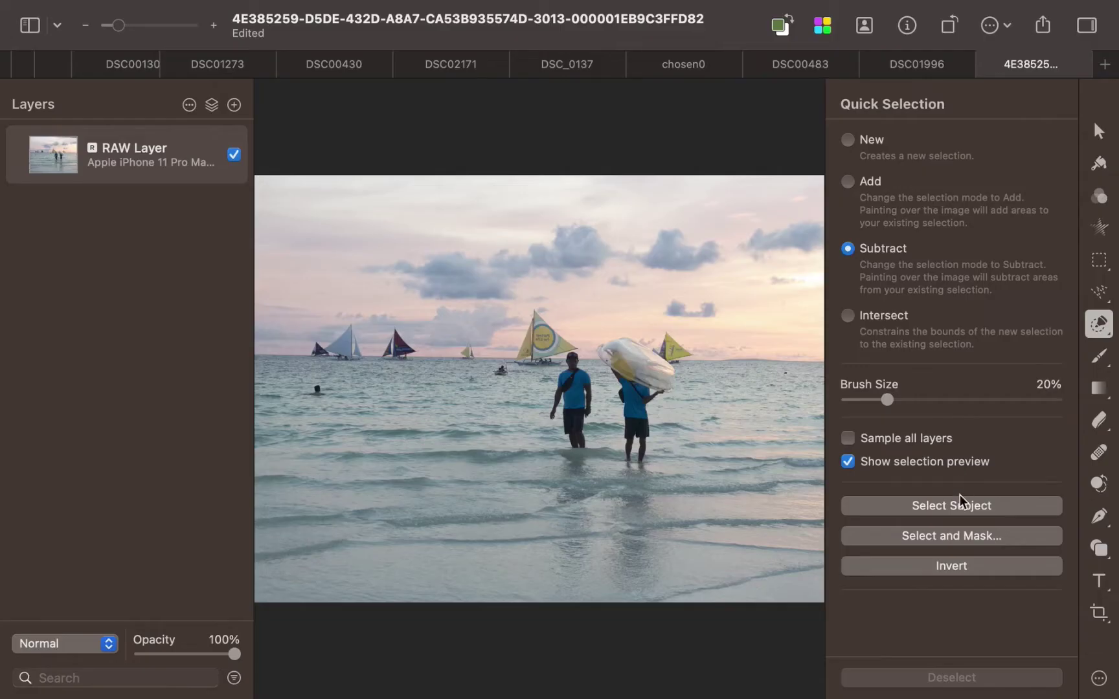
# Select the people and sails, then add a masked Color Adjustments layer with Shadows at 69%.
pyautogui.click(960, 506)
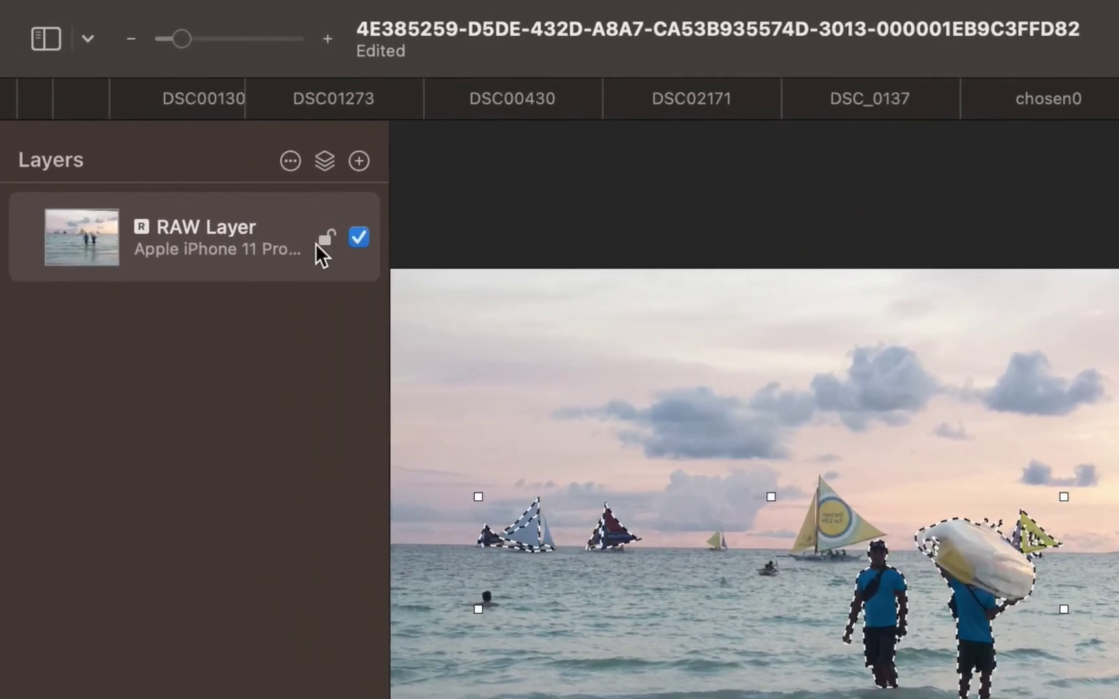
pyautogui.click(318, 164)
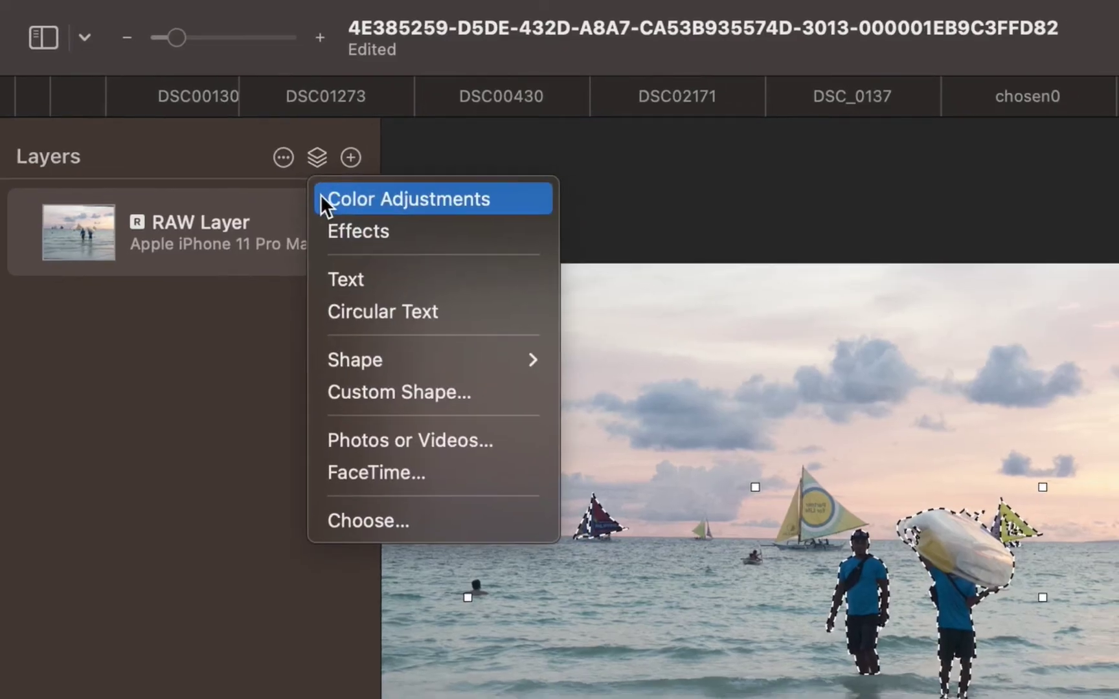
pyautogui.click(321, 198)
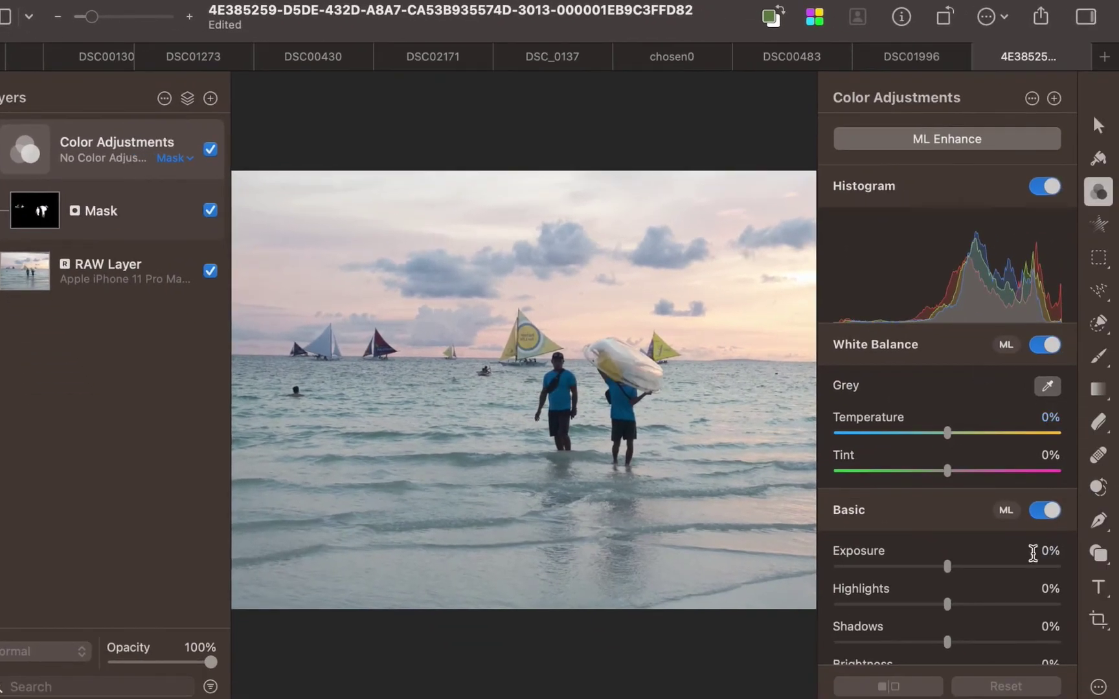
pyautogui.scroll(-3, 1032, 553)
pyautogui.moveTo(948, 559); pyautogui.dragTo(1024, 581)
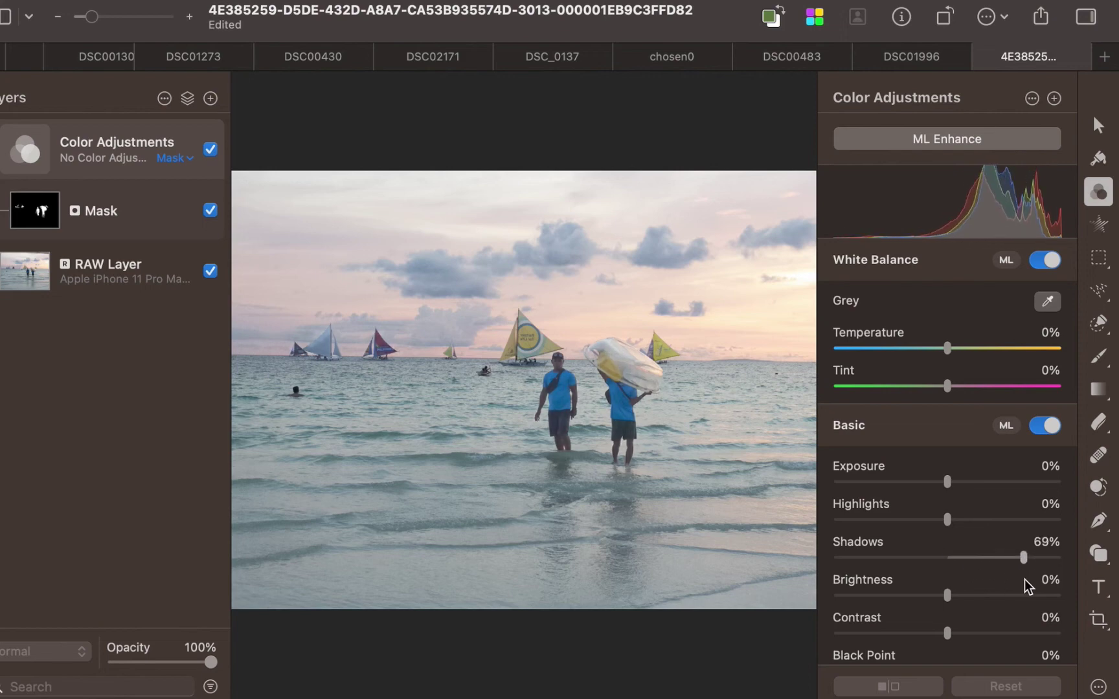